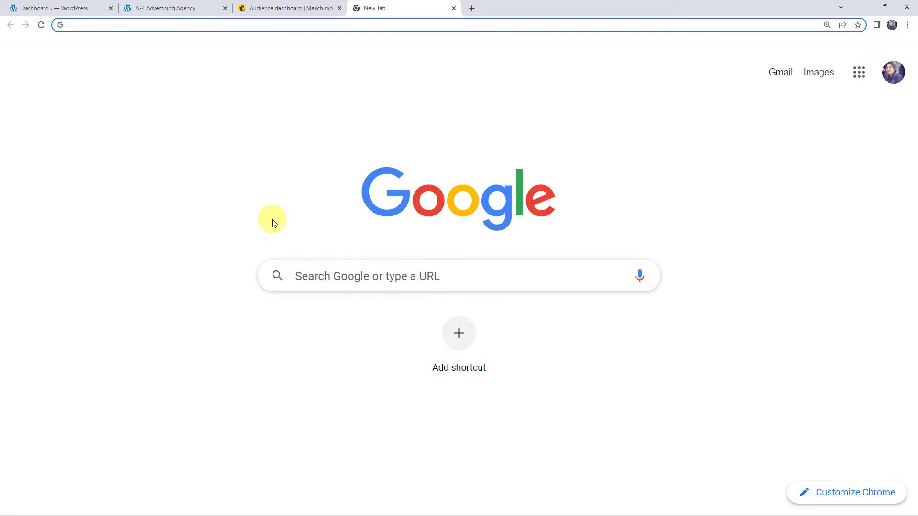
Go to the Pabbly website and sign in to the Pabbly account.
type("pabbly")
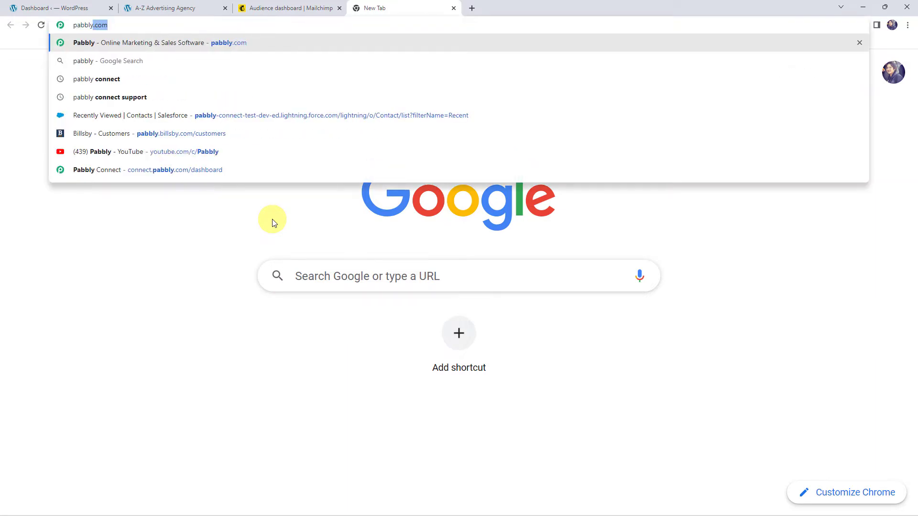
key("Return")
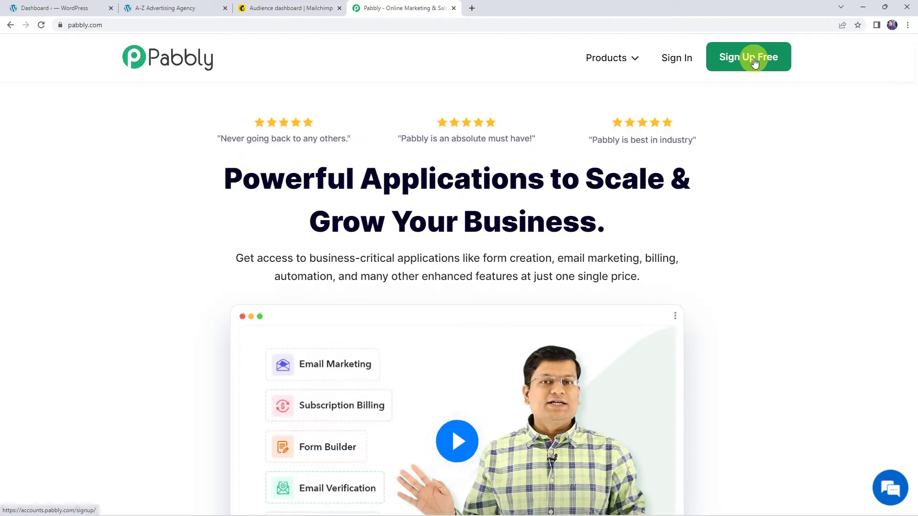
left_click(666, 64)
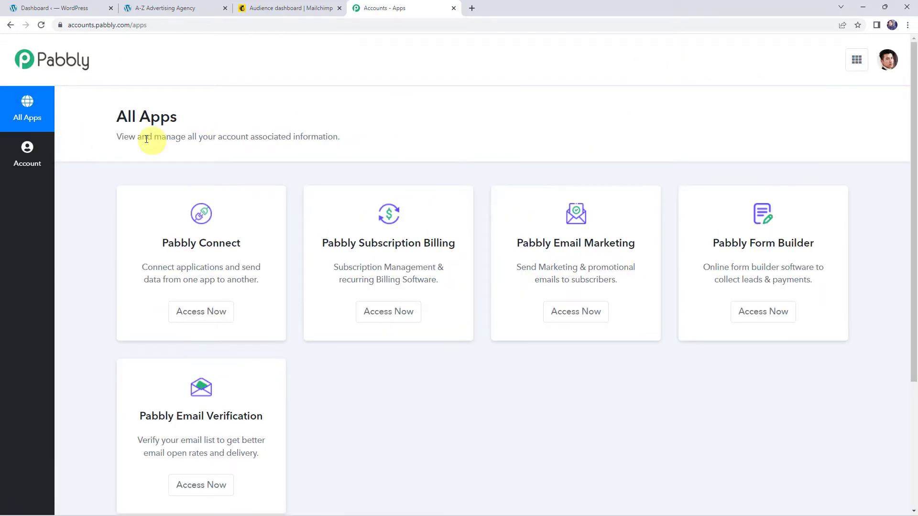
Launch Pabbly Connect in a new tab and start creating a new workflow.
left_click(213, 313)
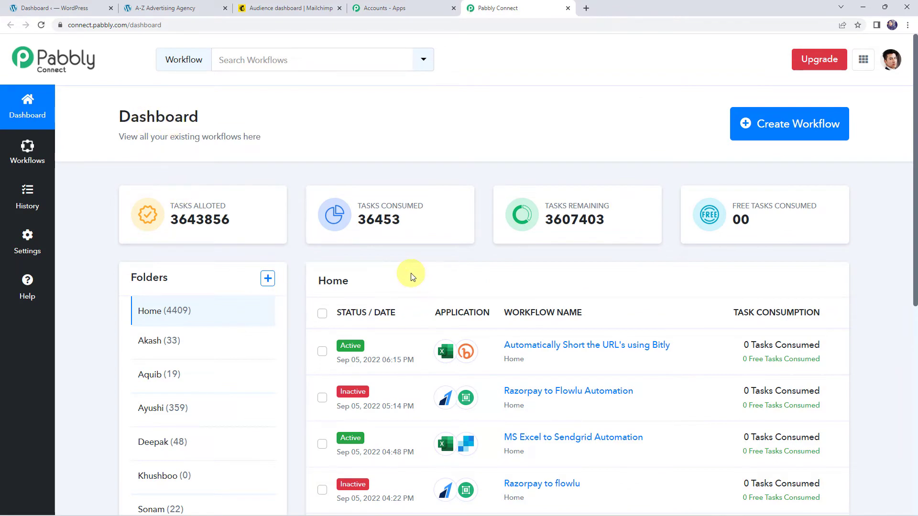
scroll(409, 273, "down", 8)
scroll(410, 275, "up", 5)
scroll(412, 276, "up", 3)
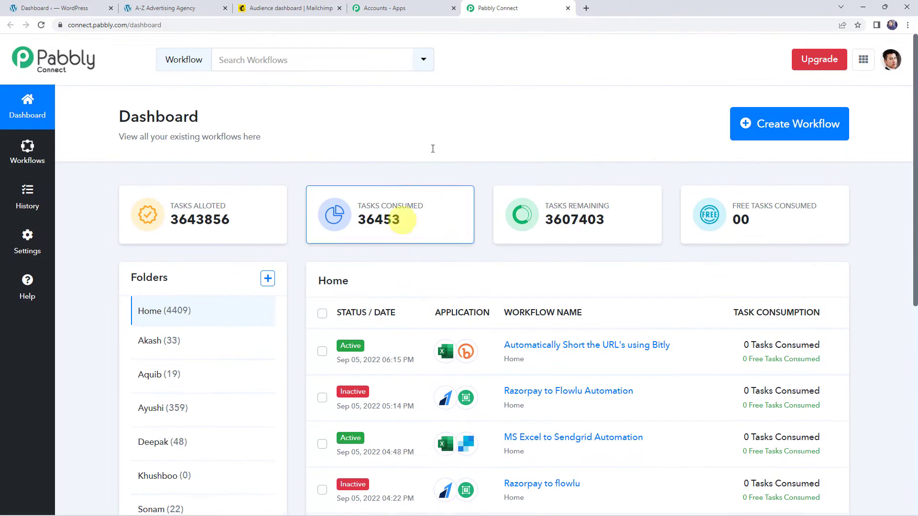
left_click(782, 132)
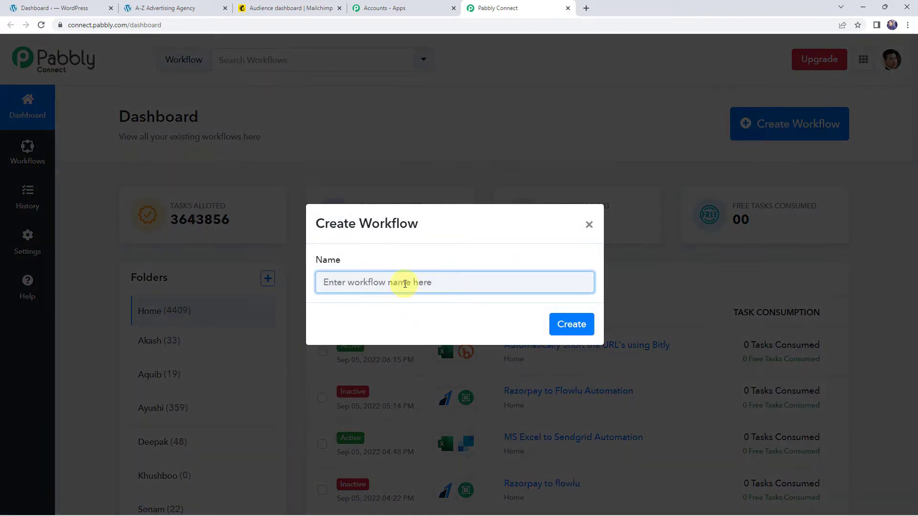
Create the workflow 'Create Mailchimp Subscribers from Elementor Form Submissions' and expand its trigger step.
type("Create Mailchimp Subscribers from Elementor Form Submissions")
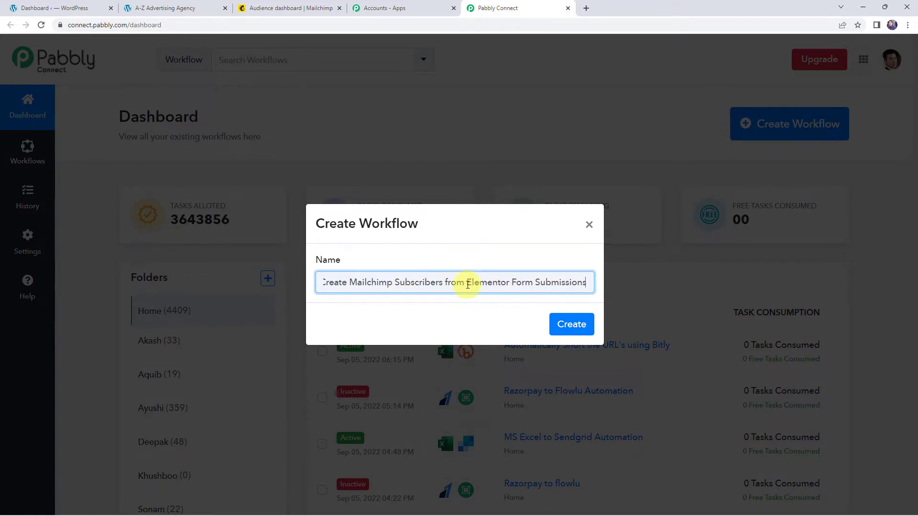
left_click(576, 324)
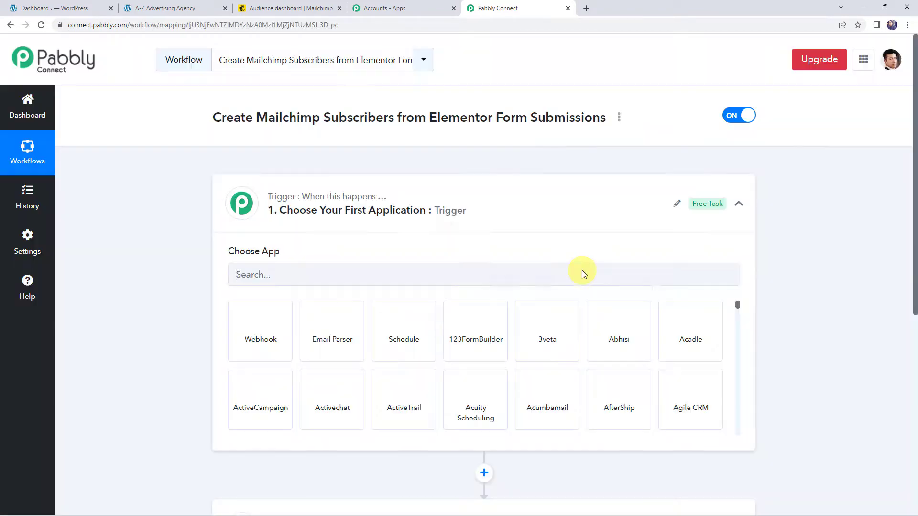
left_click(470, 209)
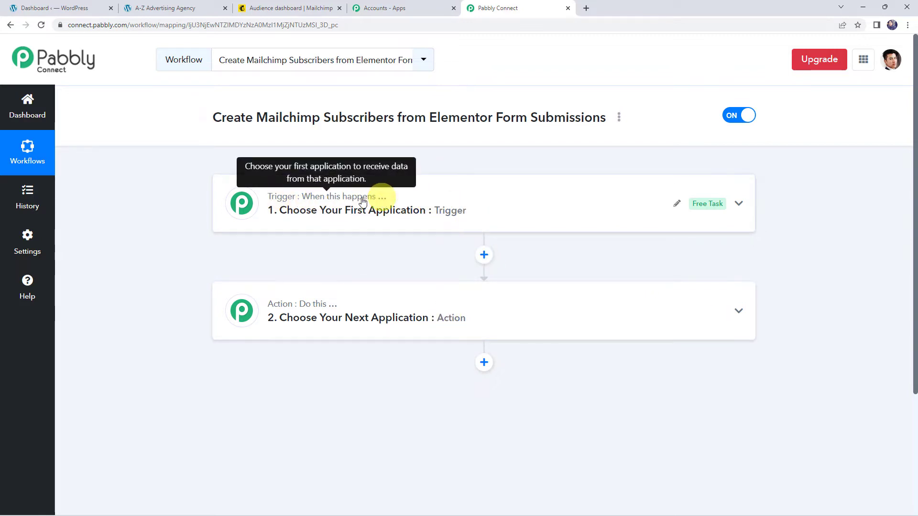
mouse_move(282, 310)
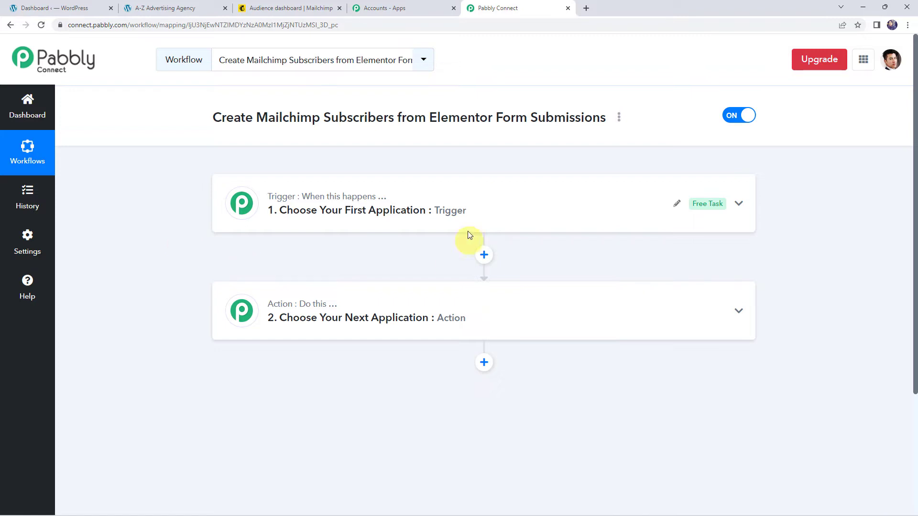
left_click(475, 205)
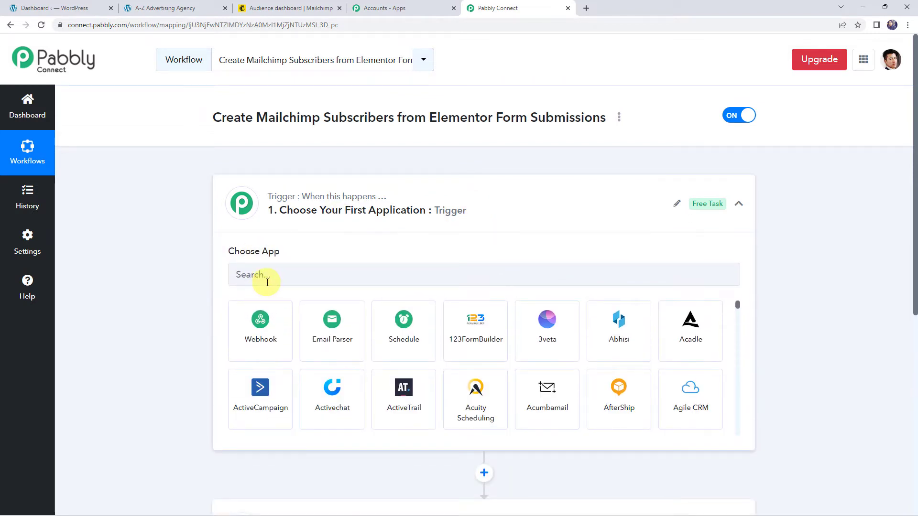
Set the trigger to Elementor's New Form Submission and copy its webhook URL.
left_click(267, 282)
type("Ele")
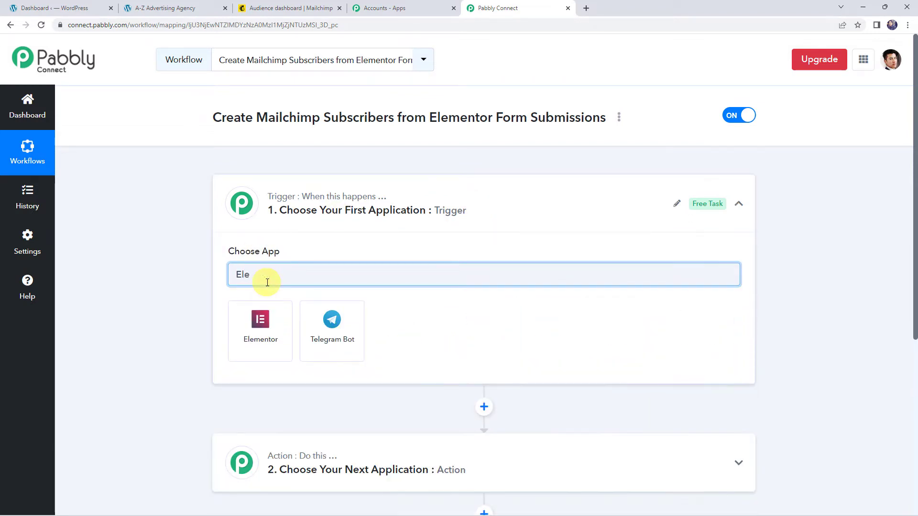
left_click(262, 320)
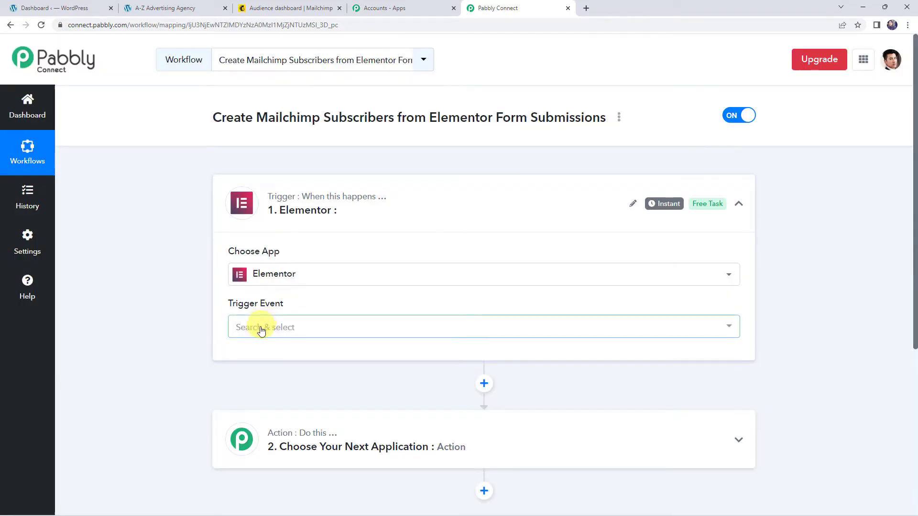
left_click(263, 326)
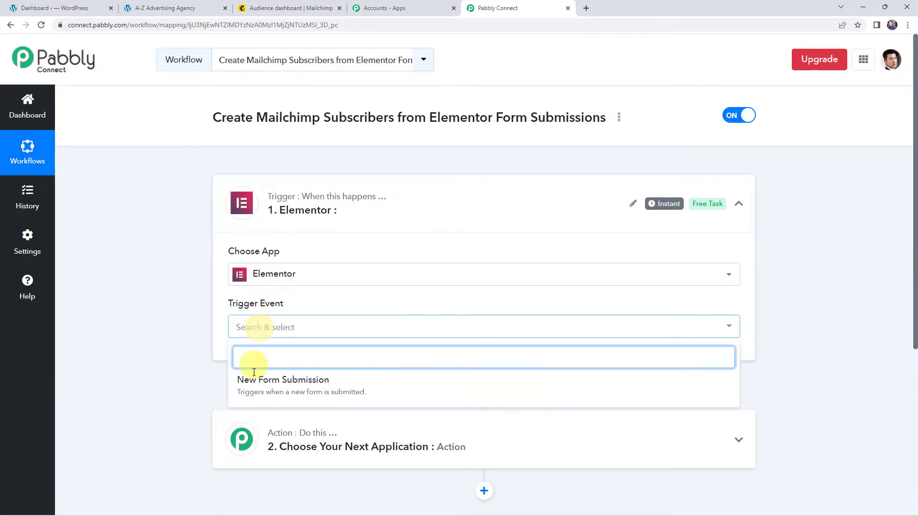
left_click(303, 389)
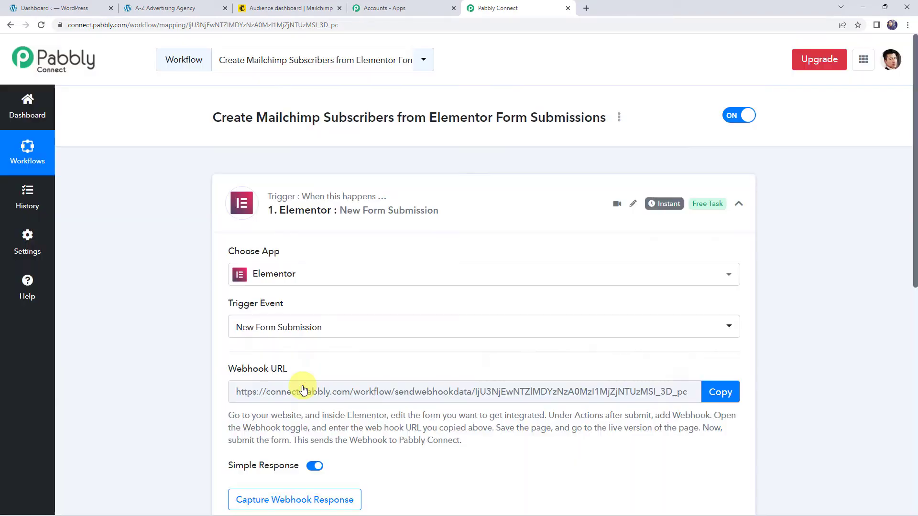
scroll(235, 295, "down", 2)
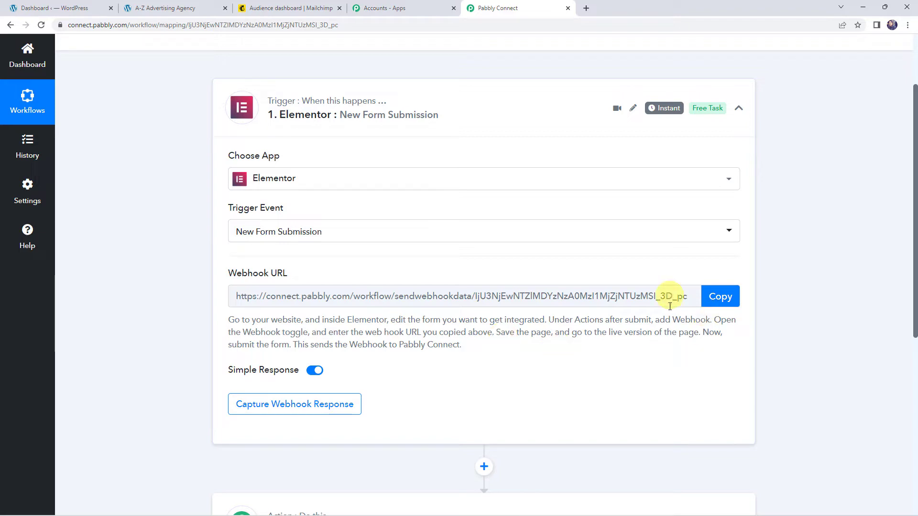
left_click(726, 297)
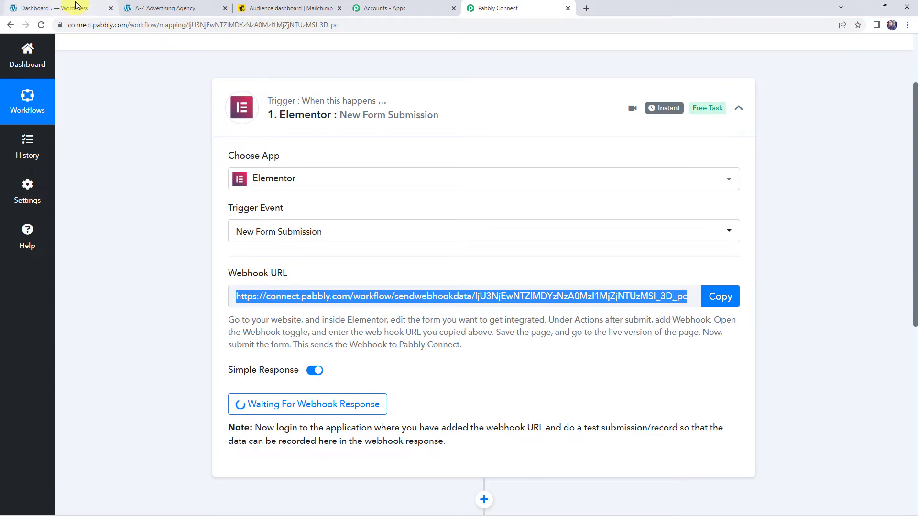
Open the A-Z Advertising Agency page from All Pages in the Elementor editor.
left_click(75, 3)
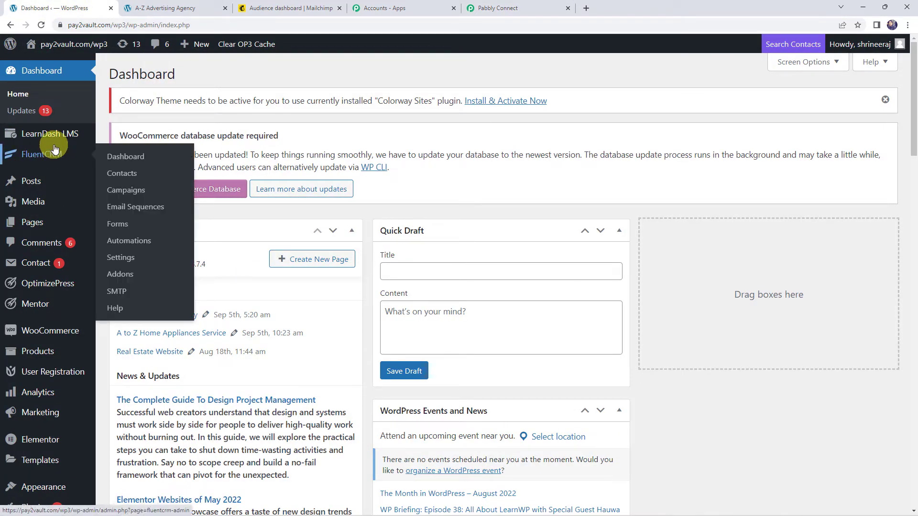
mouse_move(41, 229)
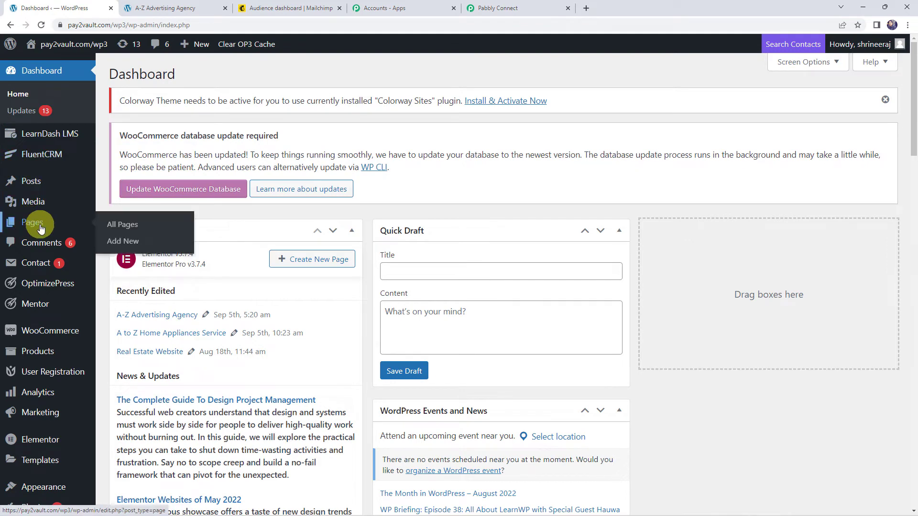
left_click(117, 228)
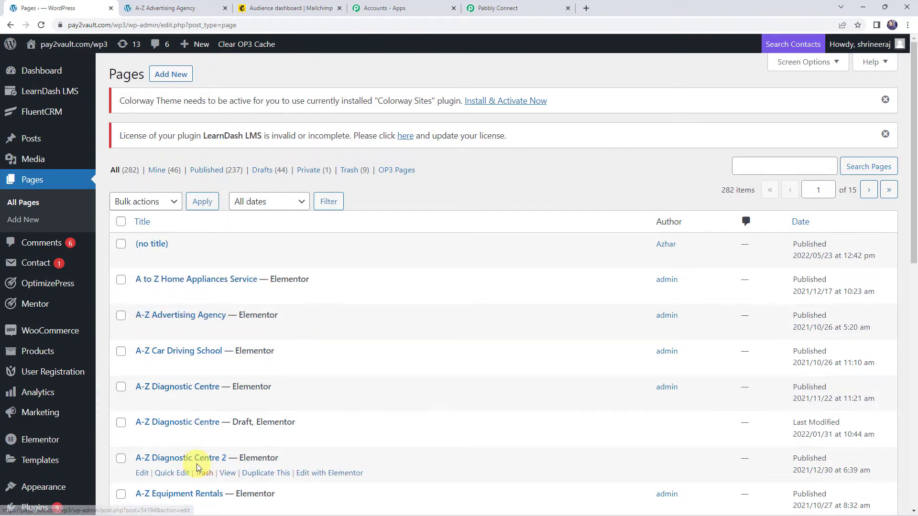
scroll(196, 459, "down", 1)
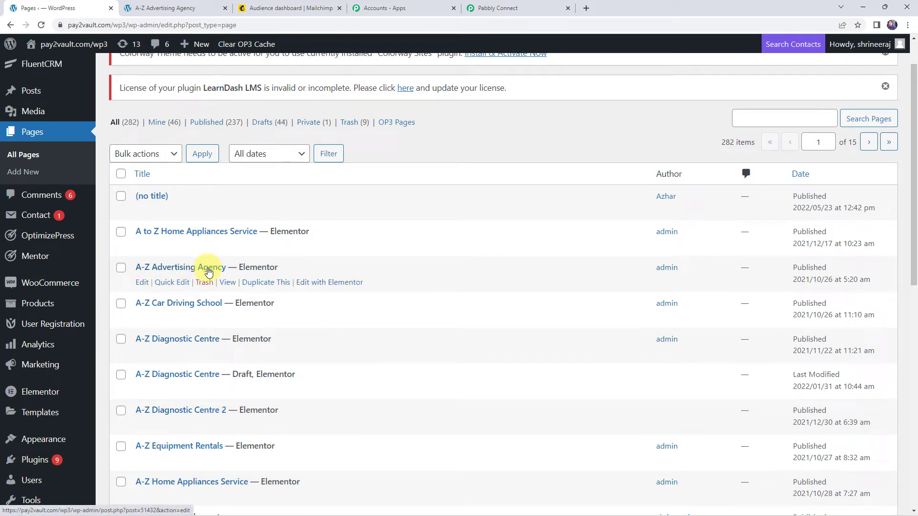
left_click(325, 285)
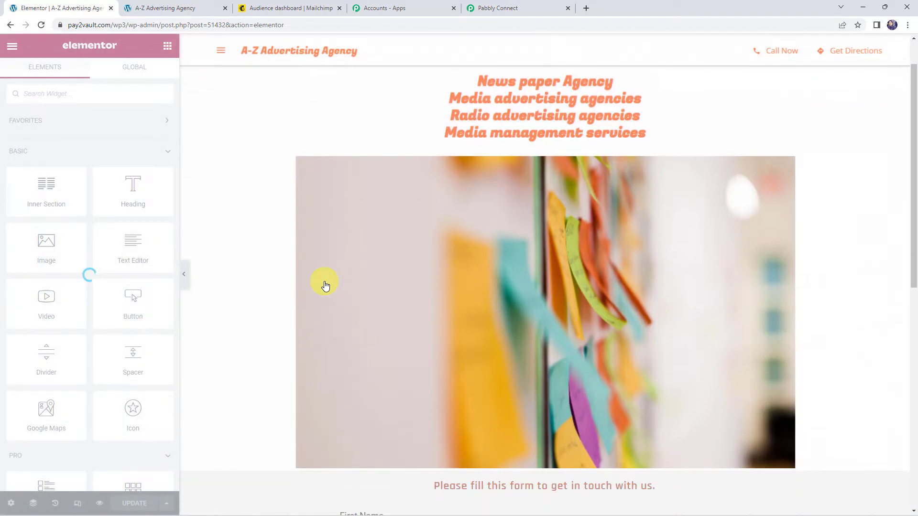
Add a Webhook action to the contact form's Actions After Submit.
scroll(334, 273, "down", 1)
scroll(341, 291, "down", 6)
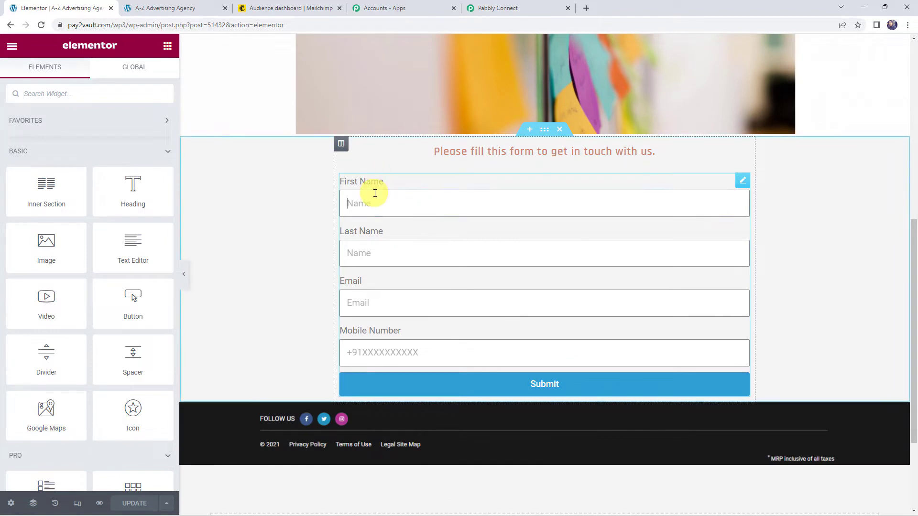
left_click(375, 193)
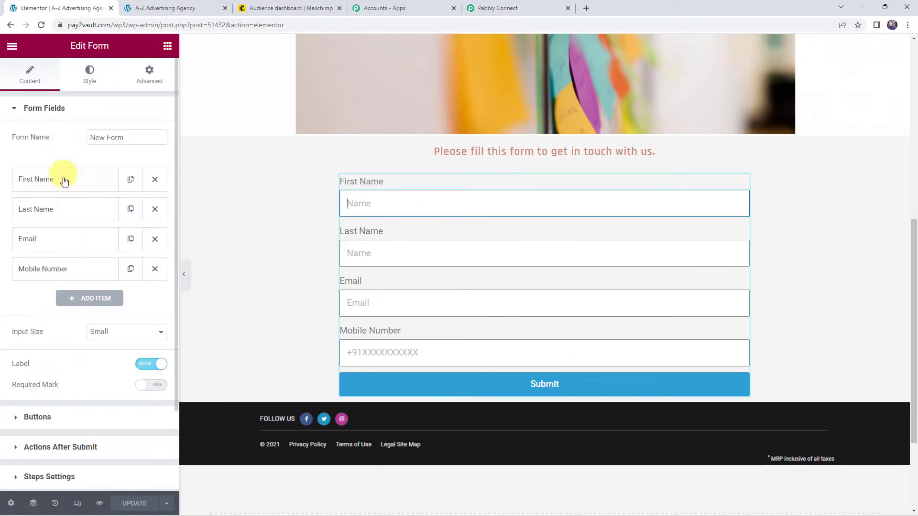
left_click(51, 109)
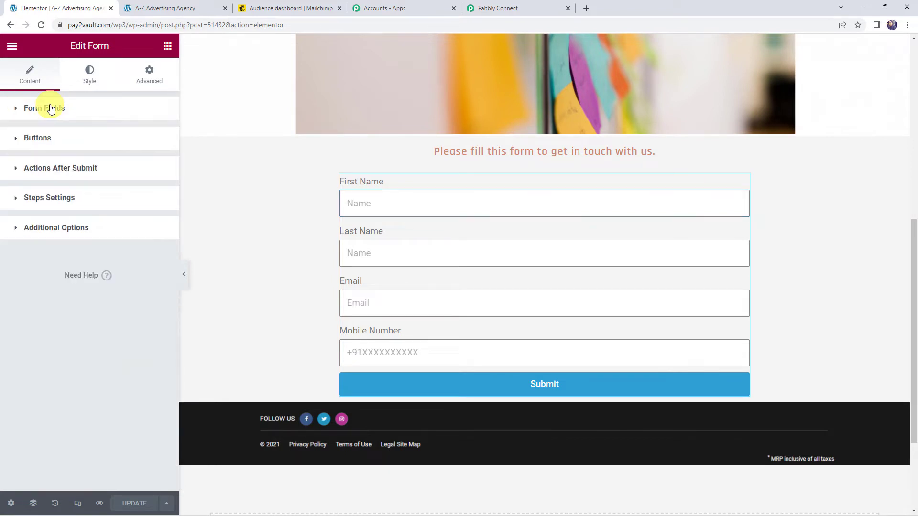
left_click(81, 170)
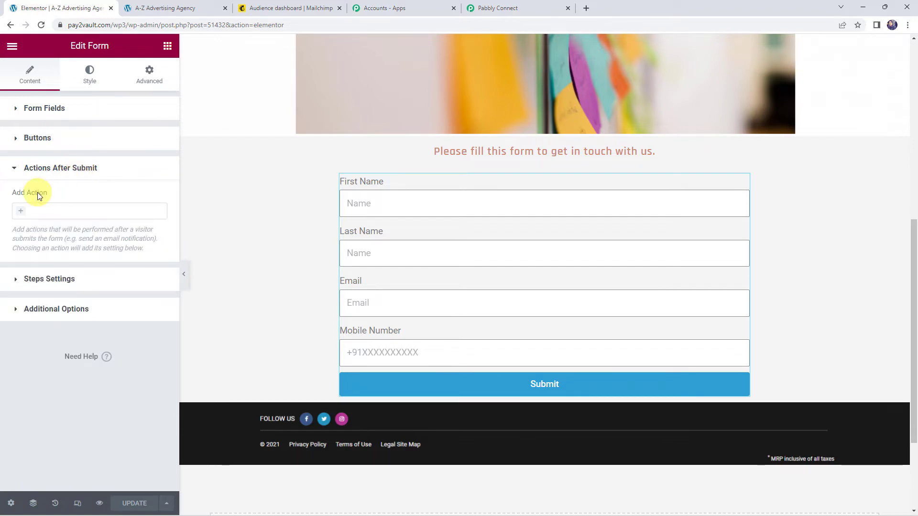
left_click(23, 214)
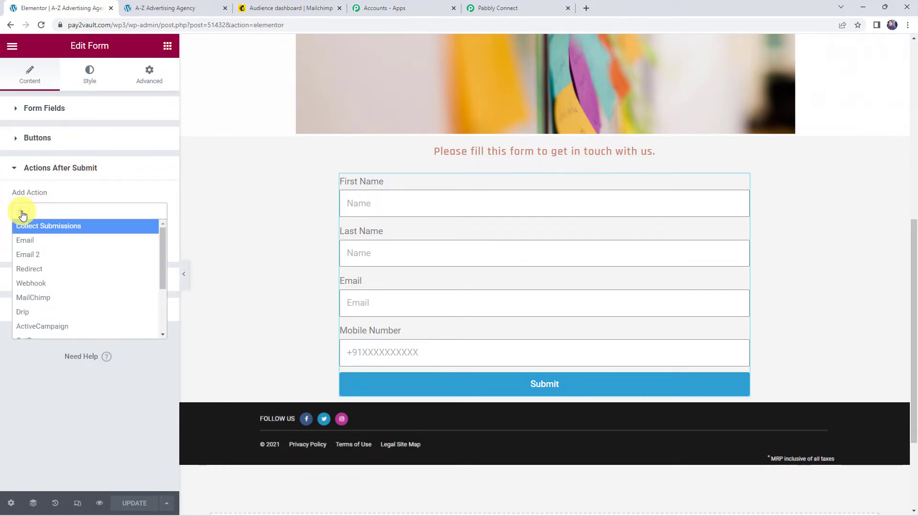
left_click(38, 284)
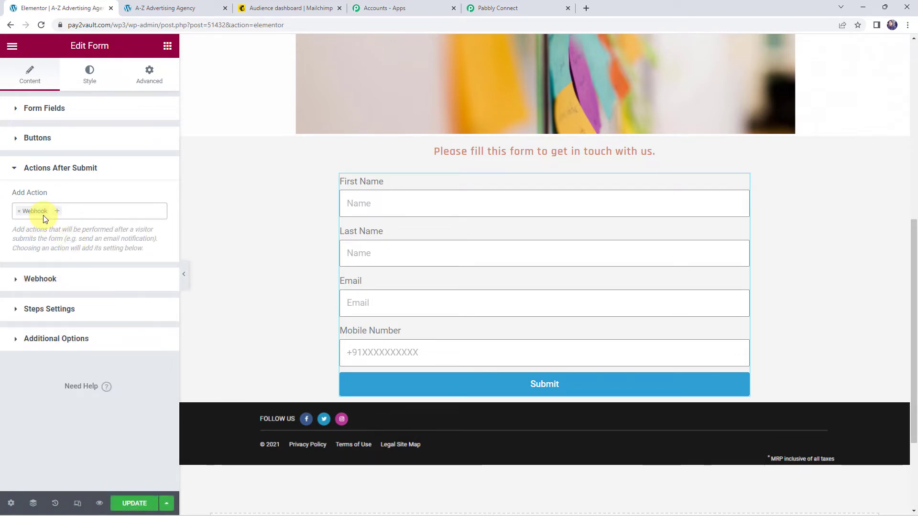
Paste the Pabbly webhook URL into the Webhook URL field and update the page.
left_click(34, 281)
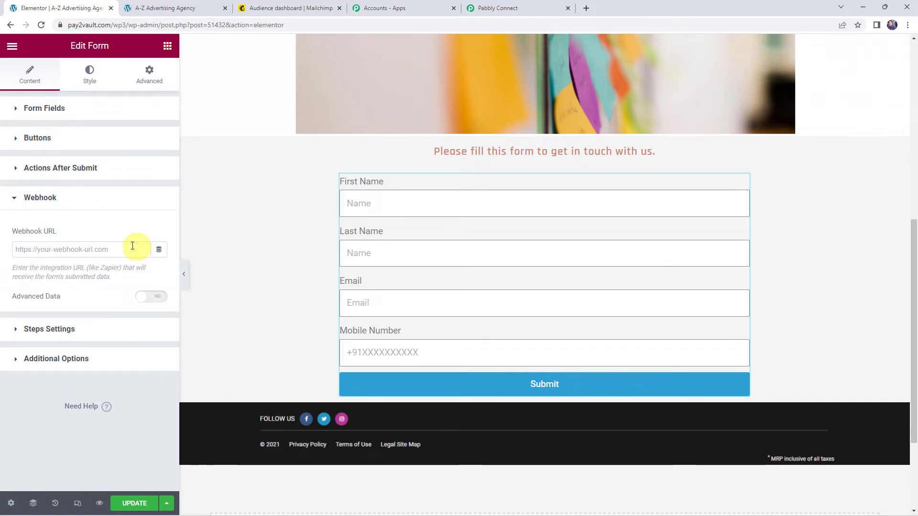
left_click(51, 248)
right_click(51, 248)
left_click(70, 325)
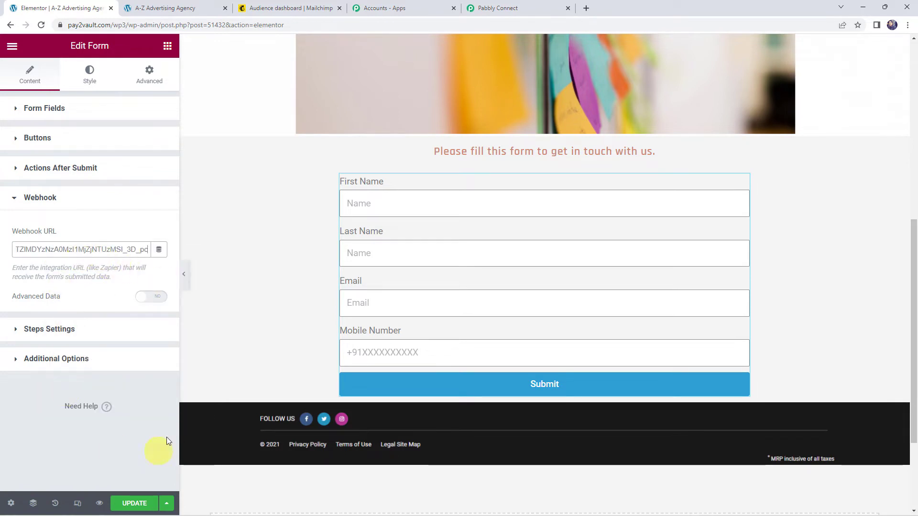
left_click(136, 504)
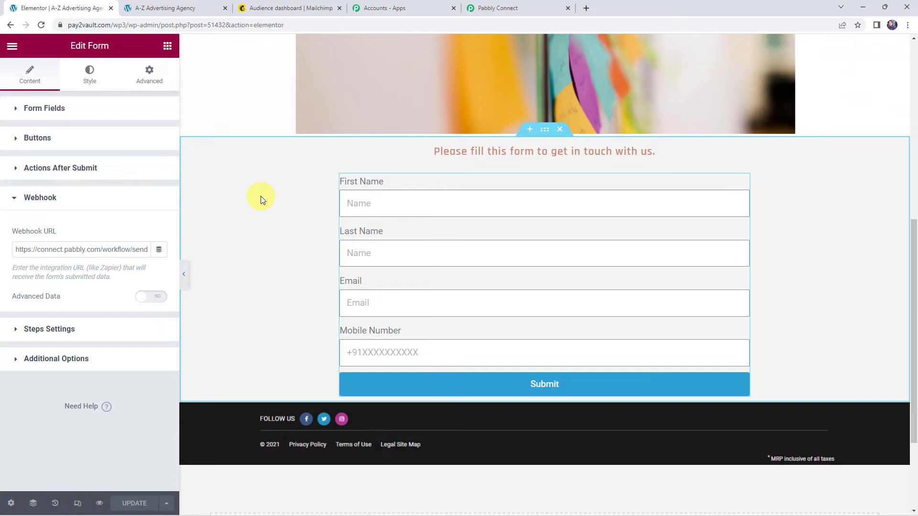
Check that the Pabbly trigger awaits a response, then bring up the live A-Z Advertising Agency page.
left_click(514, 12)
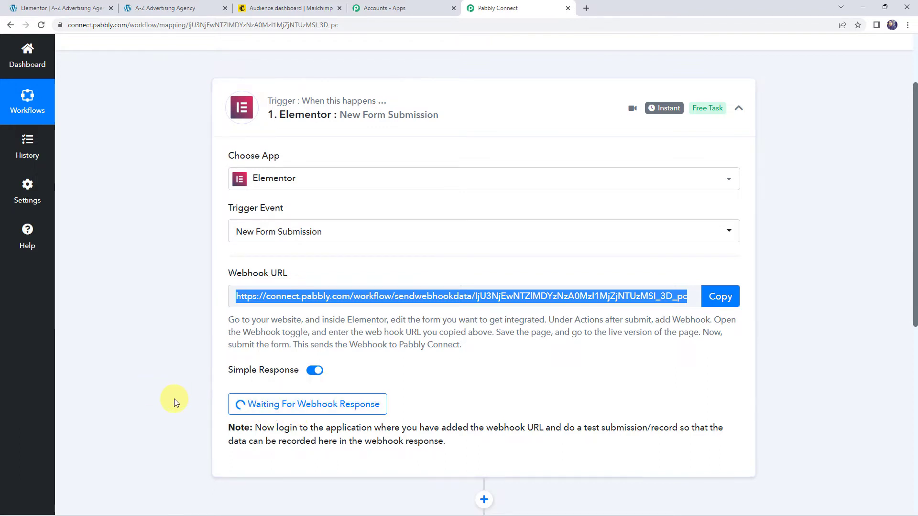
left_click(180, 8)
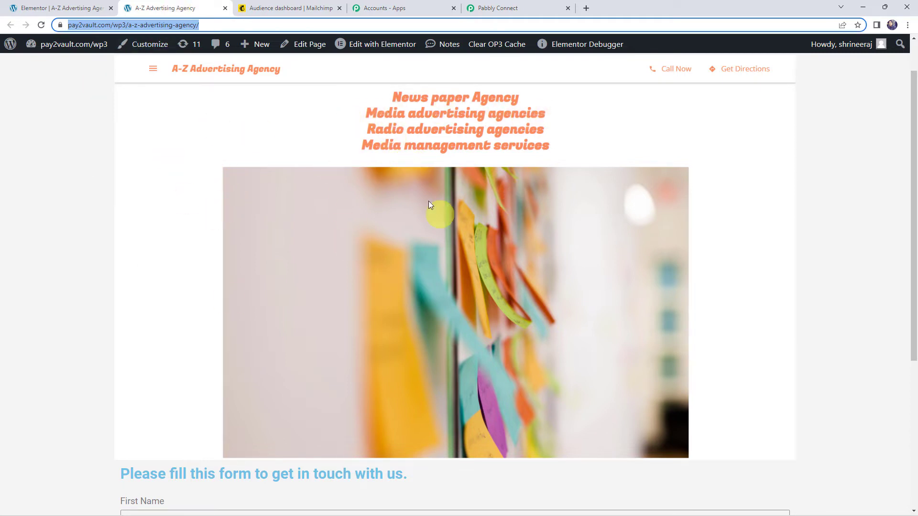
Fill the contact form with a test first name, email and mobile number, and submit it.
scroll(190, 303, "down", 3)
scroll(191, 303, "down", 2)
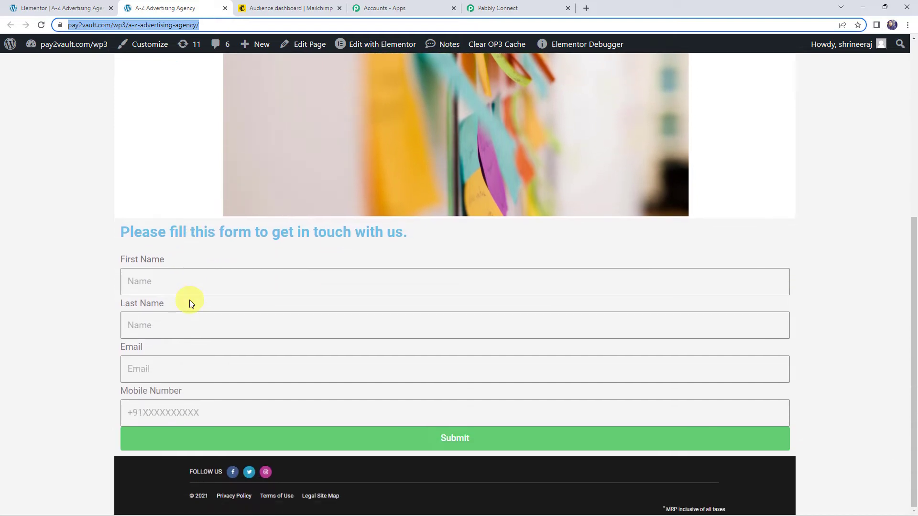
left_click(182, 286)
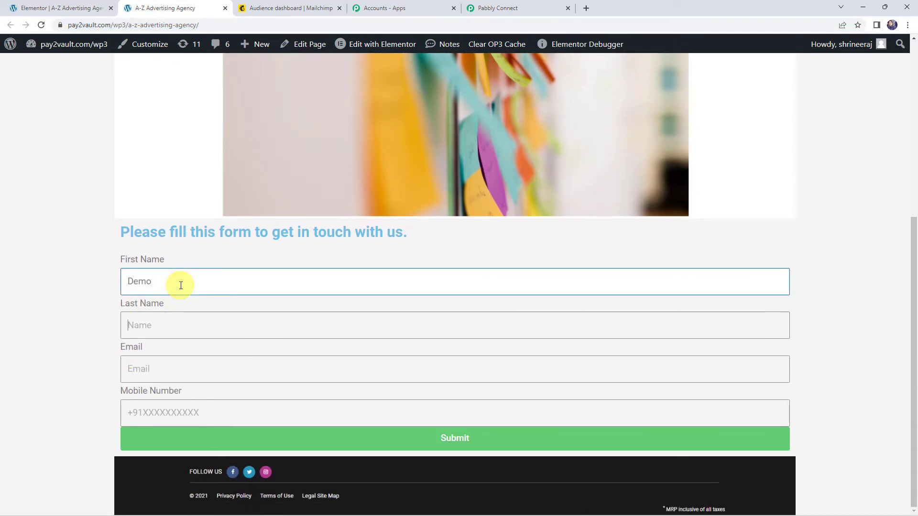
key("Tab")
key("Tab")
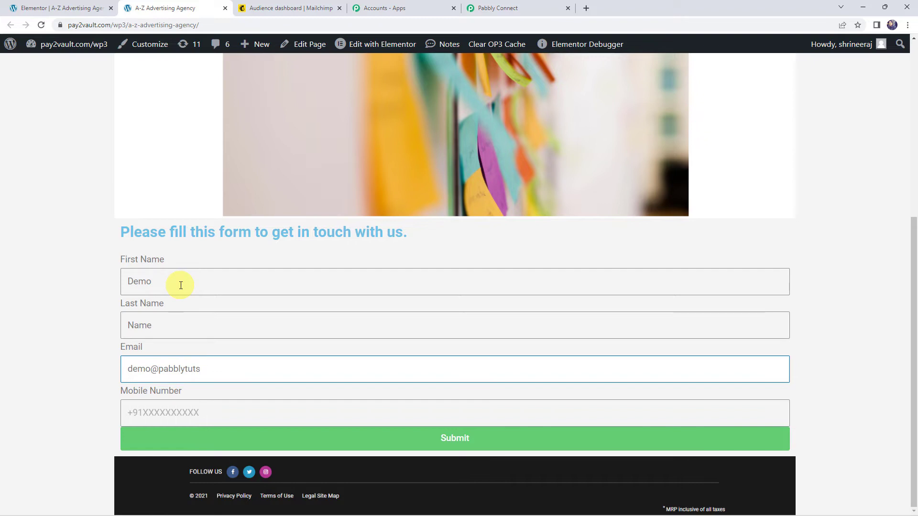
key("Tab")
type("+")
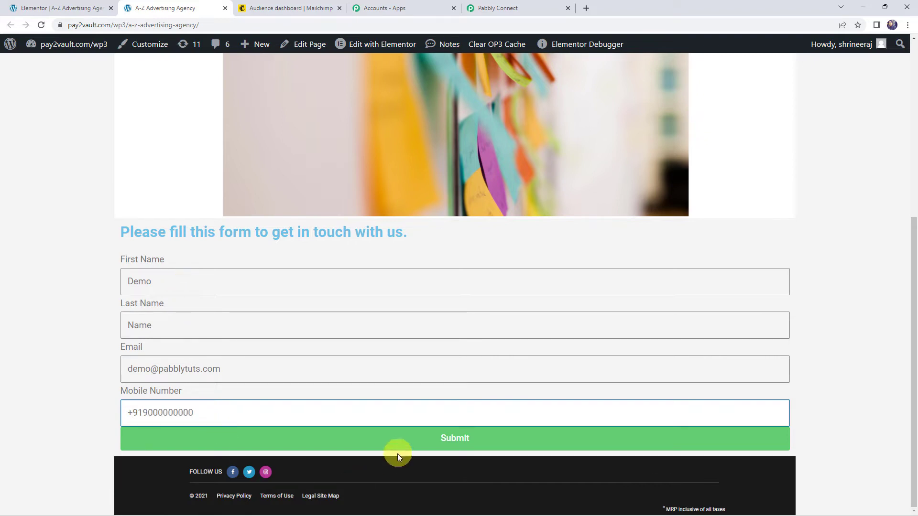
left_click(409, 448)
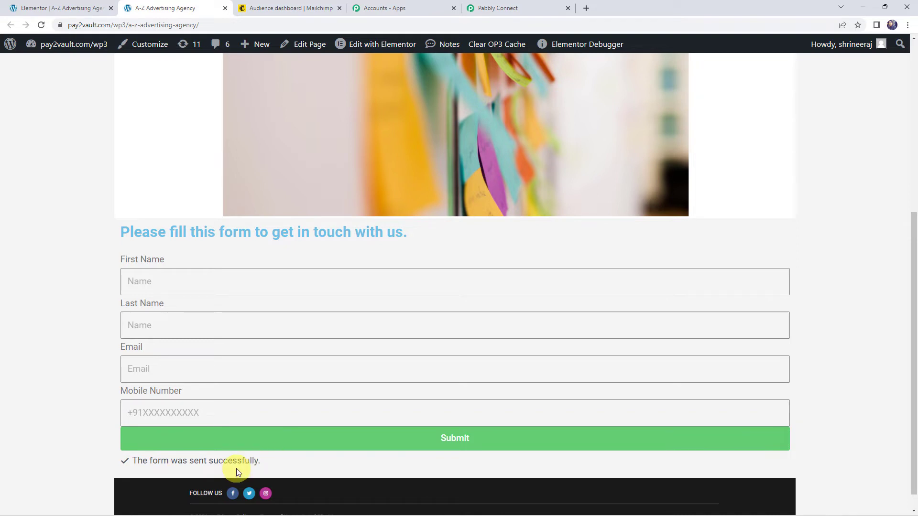
Review the captured First Name, Last Name, Email and Mobile Number values in Pabbly's trigger response.
left_click(536, 7)
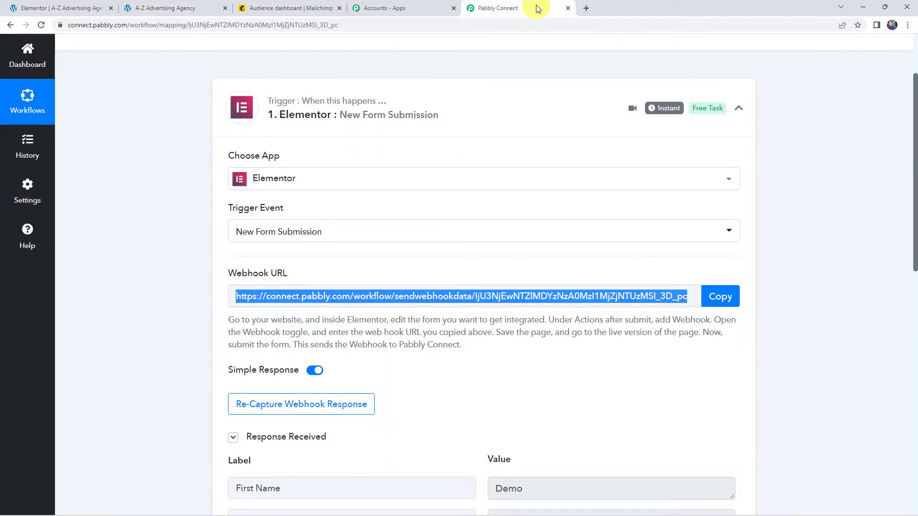
scroll(143, 301, "down", 4)
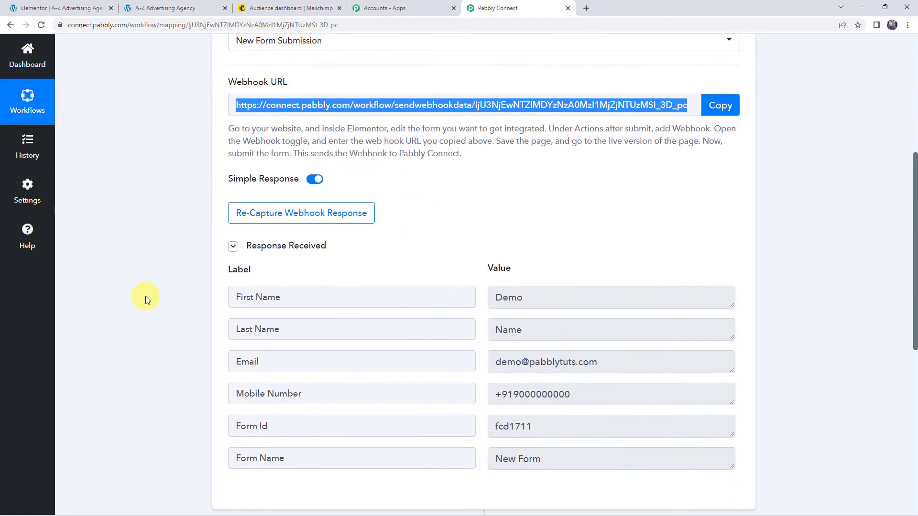
scroll(146, 299, "down", 1)
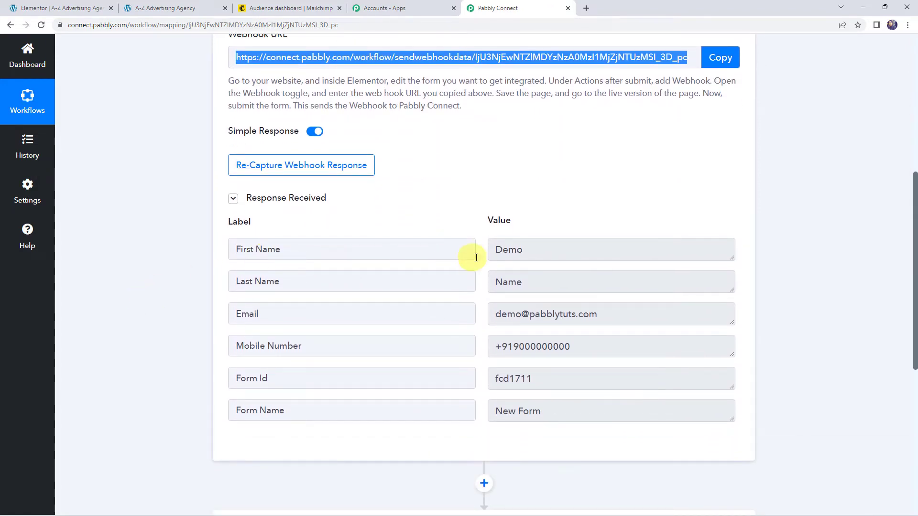
left_click(538, 255)
left_click(553, 283)
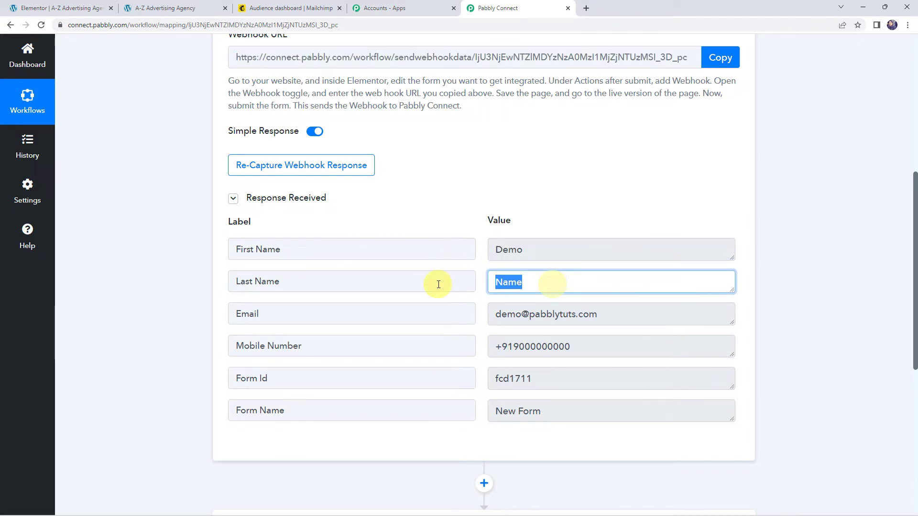
left_click(627, 314)
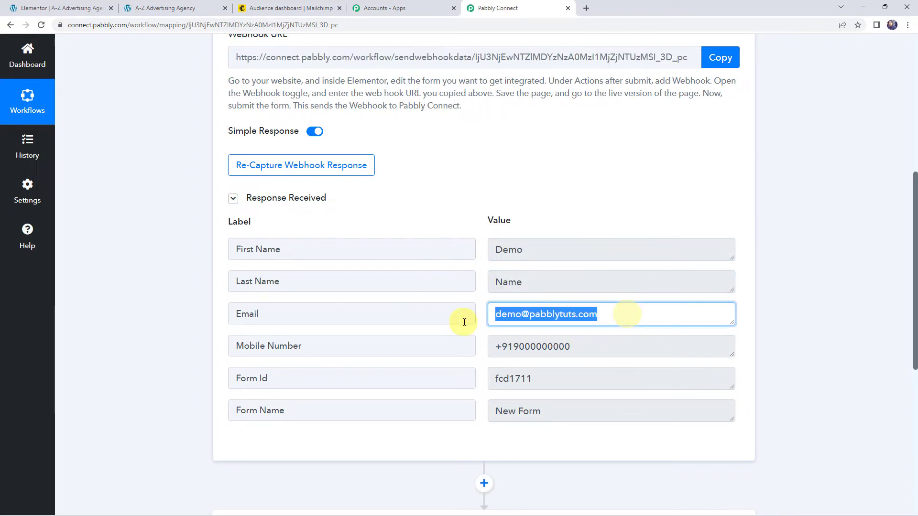
left_click(604, 349)
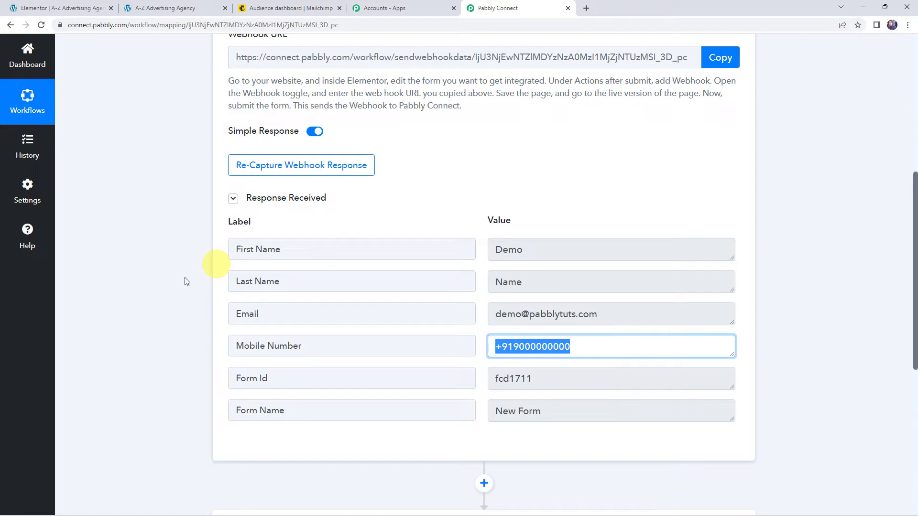
Expand the workflow's action step to show its app chooser.
scroll(175, 286, "down", 6)
left_click(443, 253)
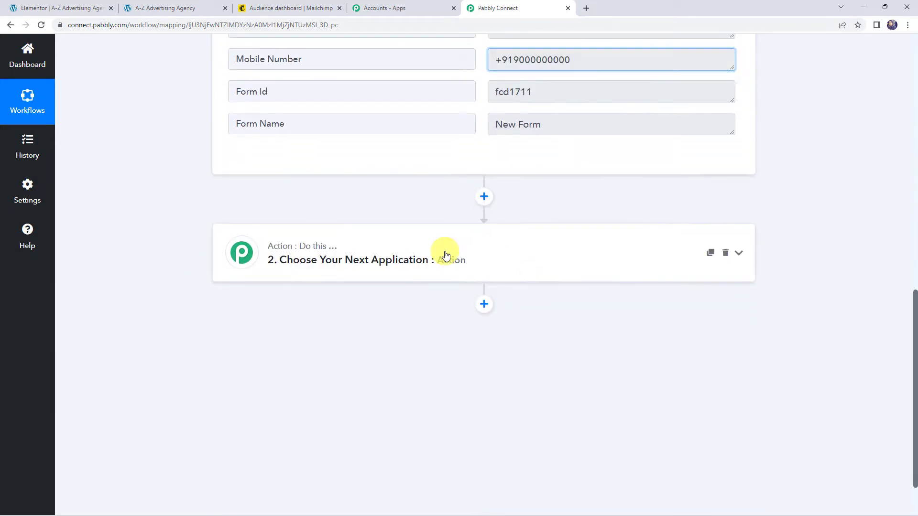
scroll(308, 221, "down", 2)
Set the action to MailChimp's Add New Member with Custom Fields and begin connecting an account.
left_click(310, 223)
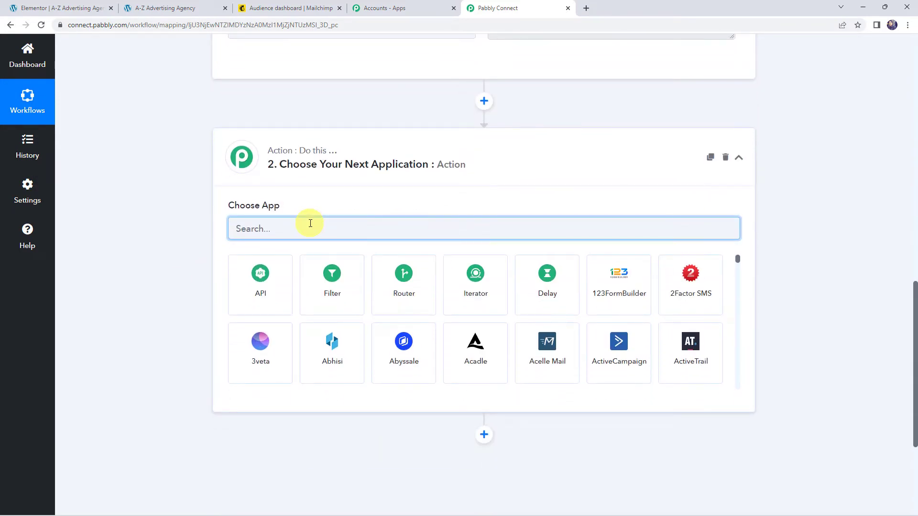
type("mailchi")
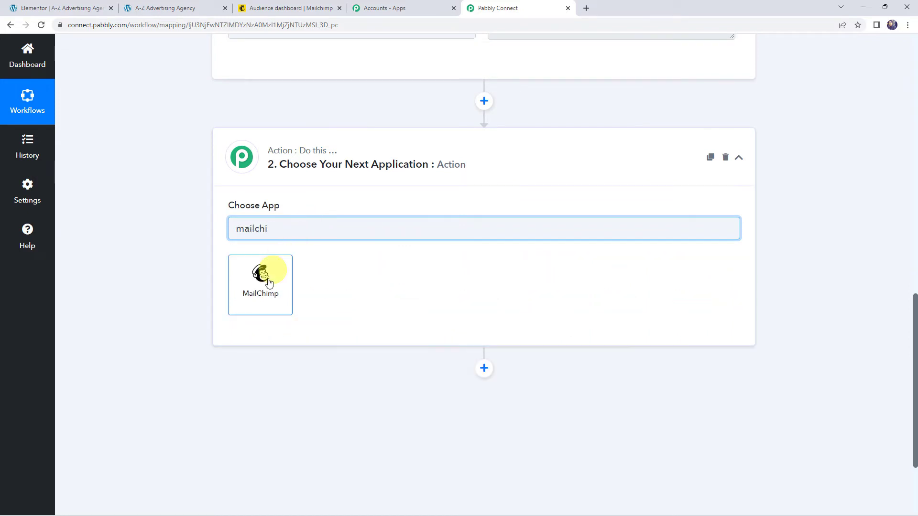
left_click(266, 277)
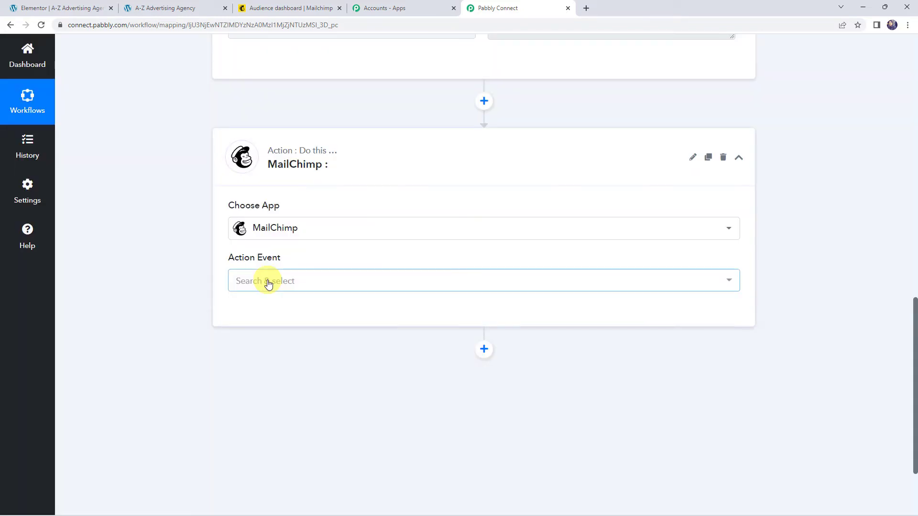
left_click(261, 282)
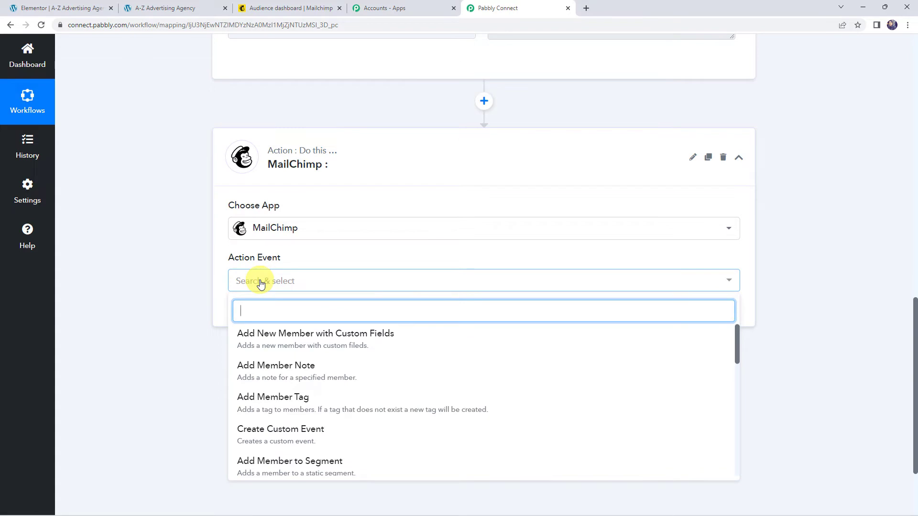
left_click(377, 344)
left_click(258, 314)
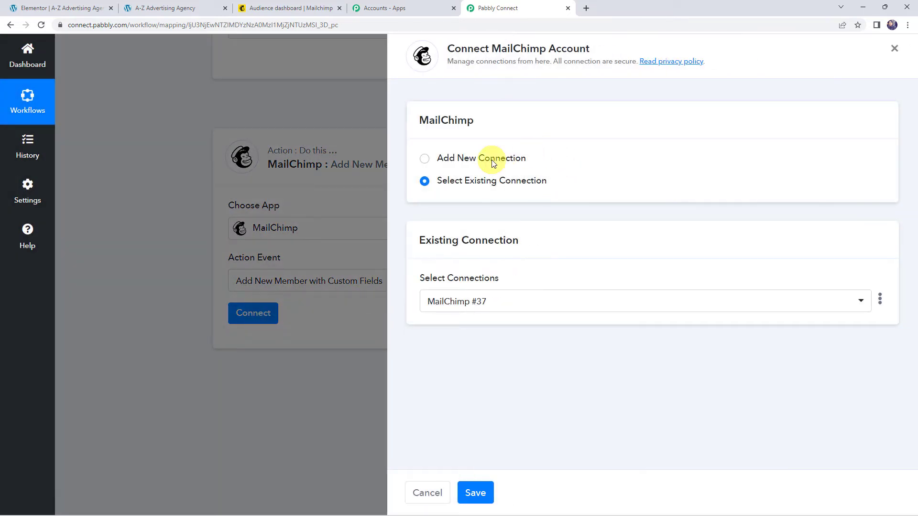
Choose Add New Connection for MailChimp, then switch to the Mailchimp Audience dashboard tab.
left_click(491, 160)
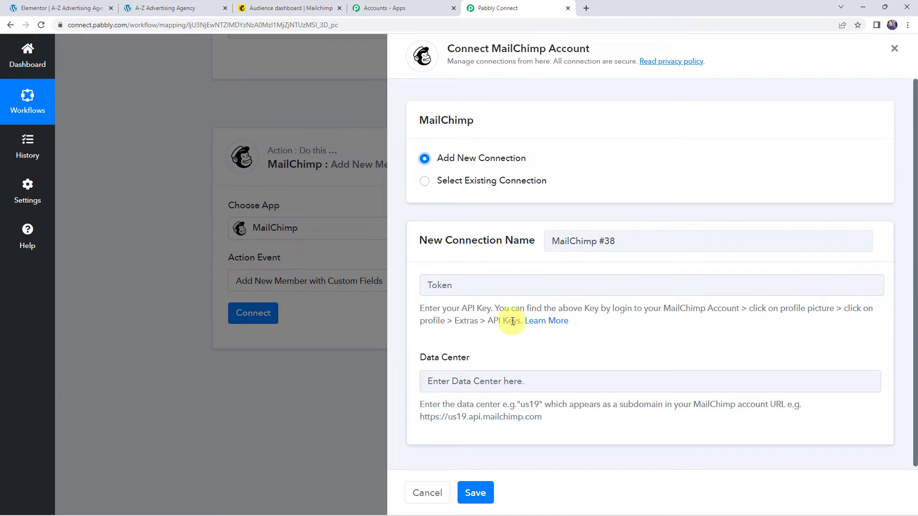
left_click(288, 10)
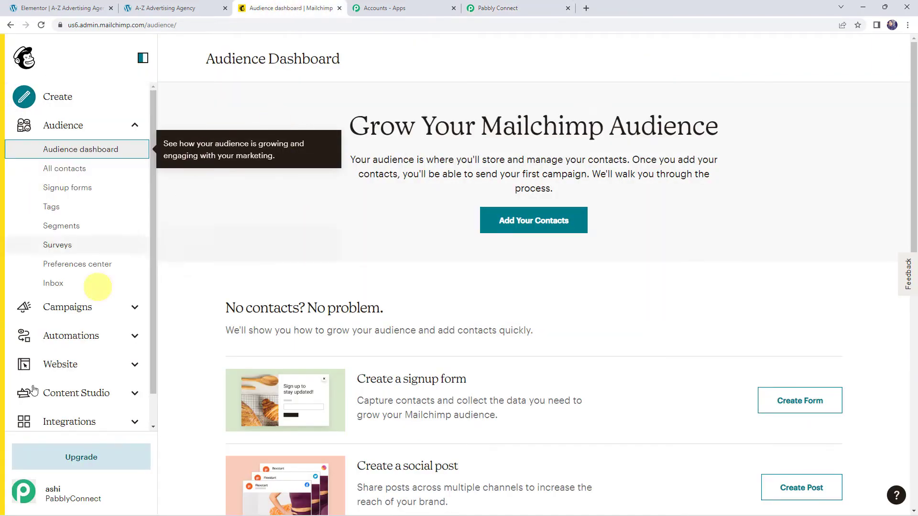
Copy the Mailchimp API key from Profile > Extras > API keys for the Pabbly Connect connection.
left_click(33, 498)
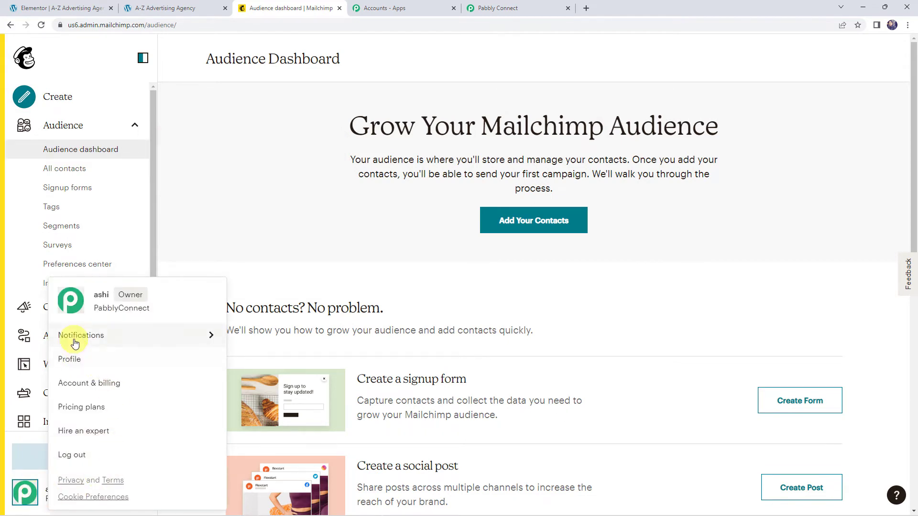
left_click(73, 359)
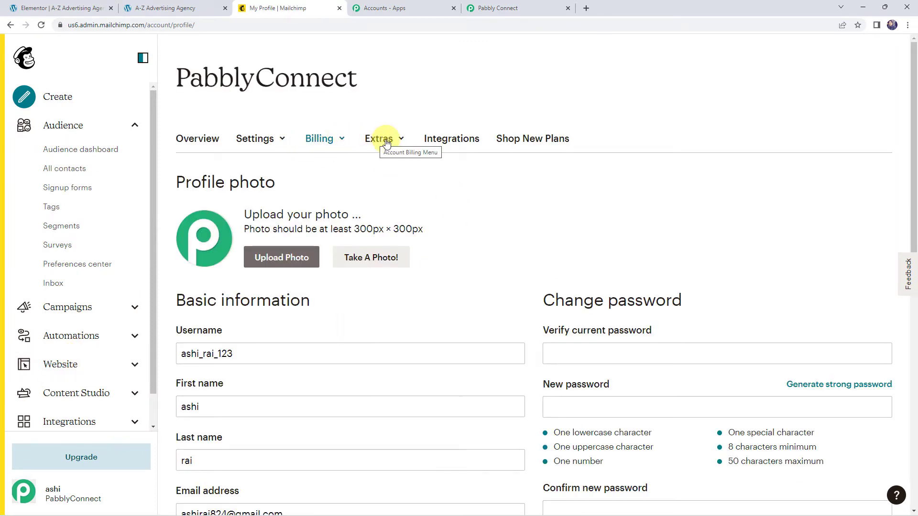
left_click(385, 139)
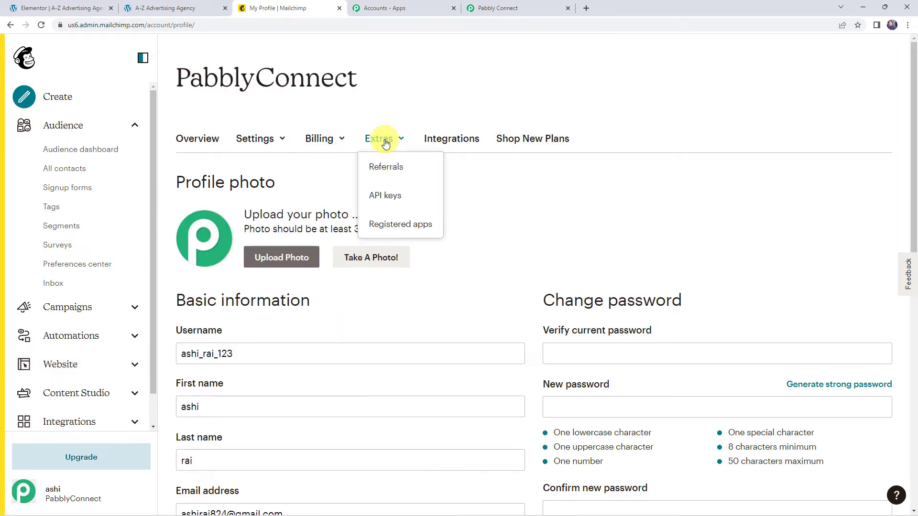
left_click(385, 195)
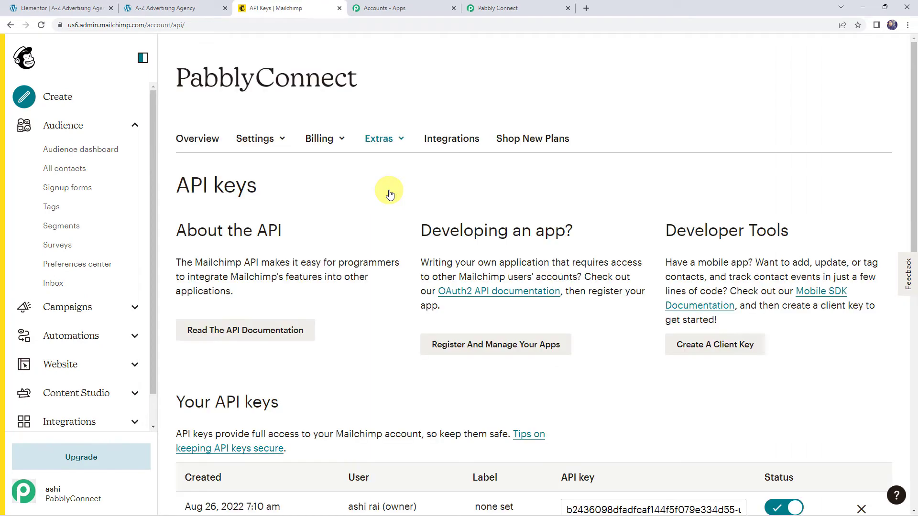
scroll(358, 251, "down", 3)
scroll(357, 251, "down", 1)
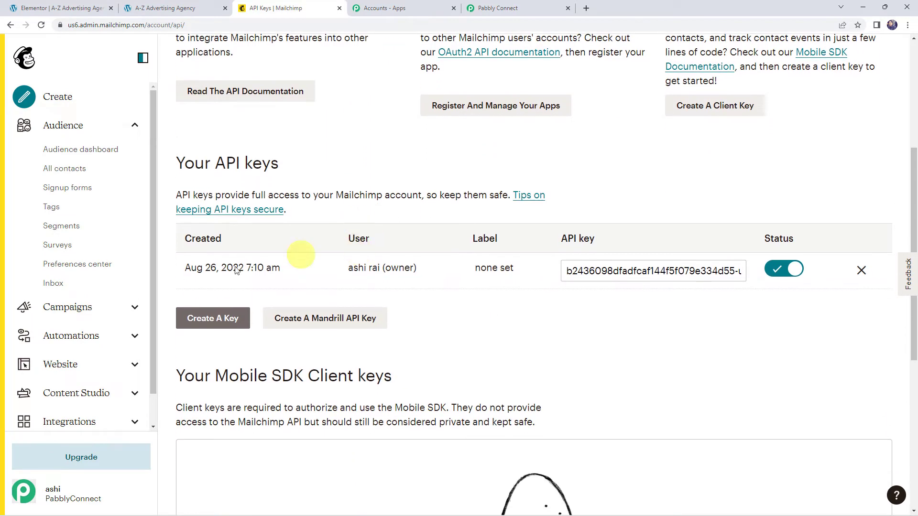
left_click(601, 270)
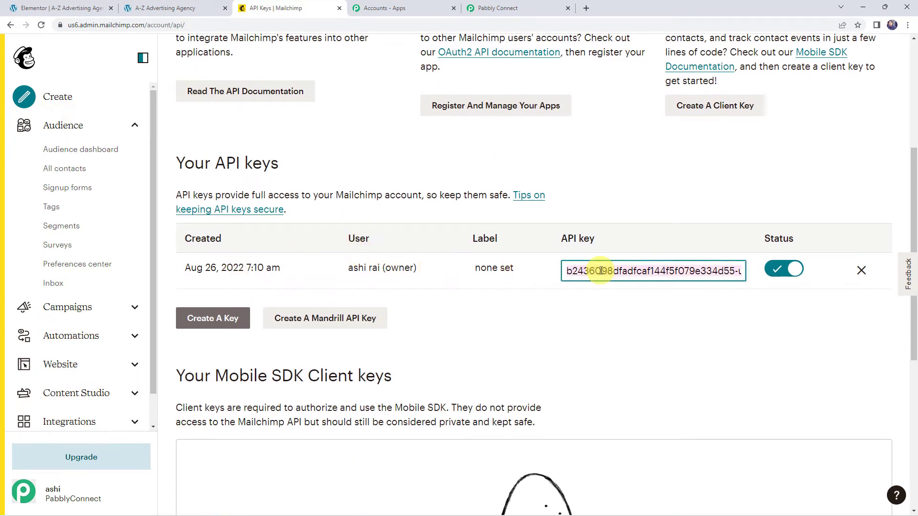
left_click(497, 8)
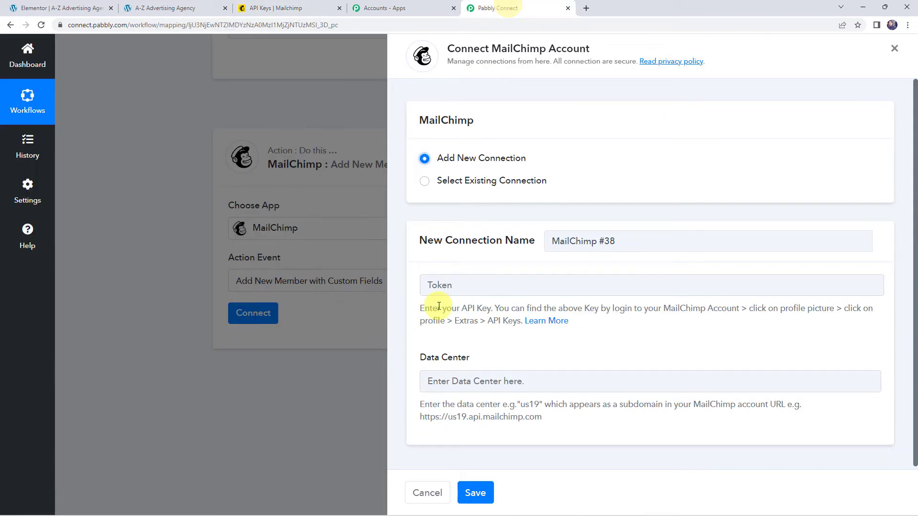
Paste the copied Mailchimp API key into the connection's Token field.
left_click(447, 286)
key("ctrl+v")
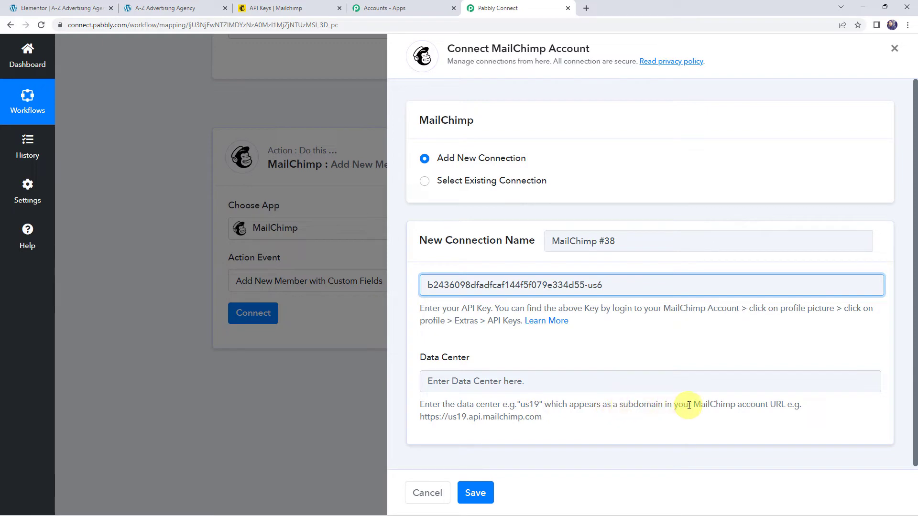
left_click_drag(689, 405, 785, 403)
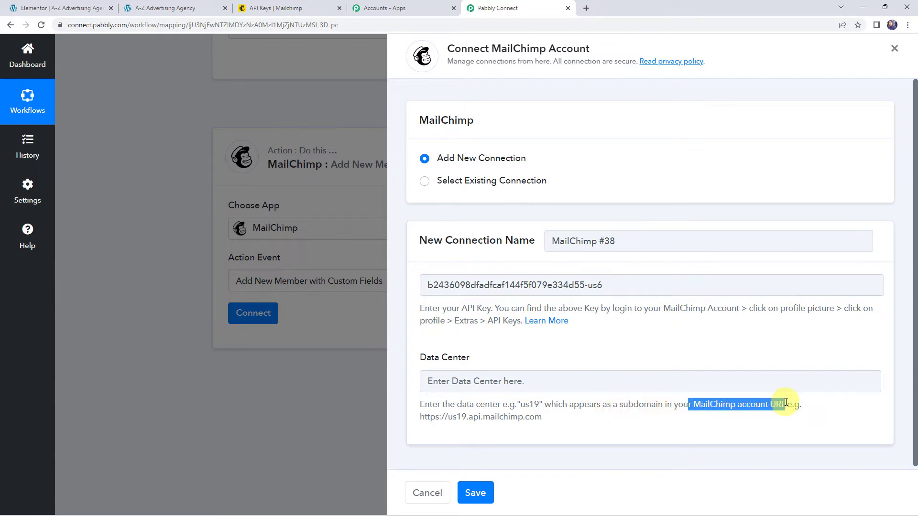
Enter us6 from the Mailchimp account URL as the Data Center and save the connection.
left_click(286, 9)
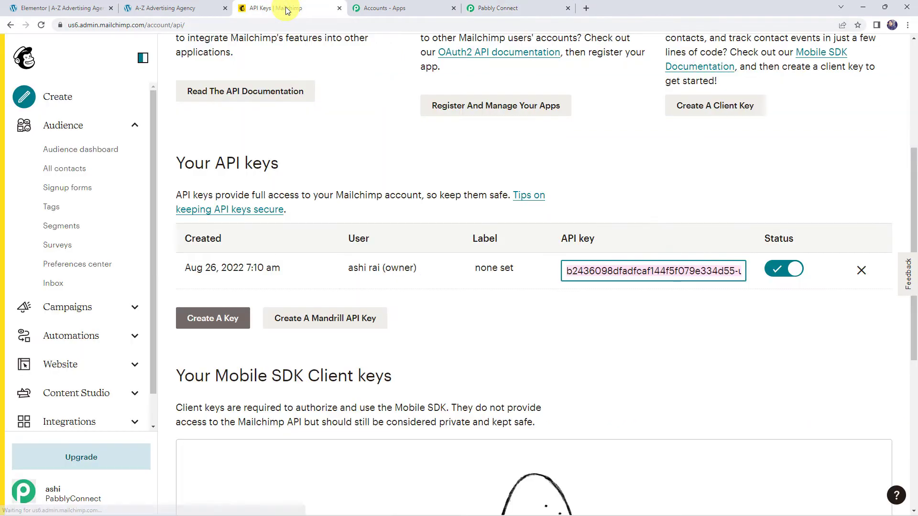
left_click(78, 26)
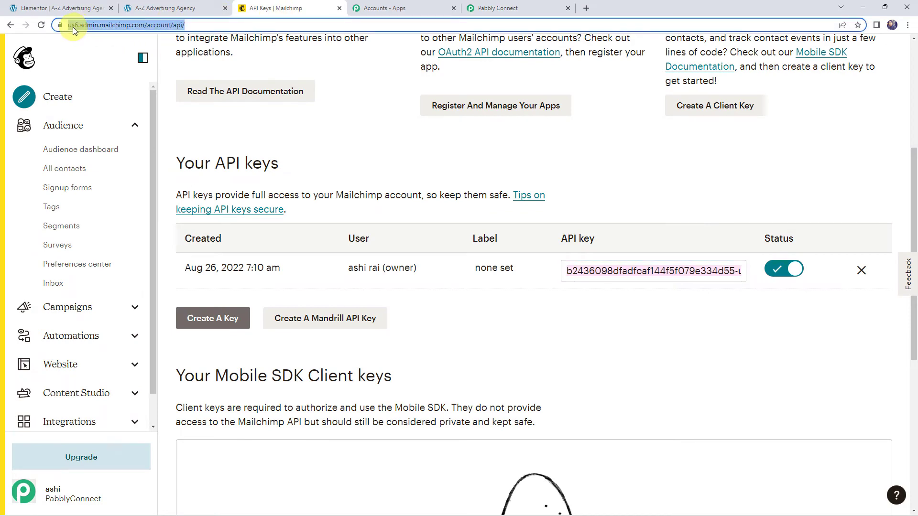
left_click(71, 27)
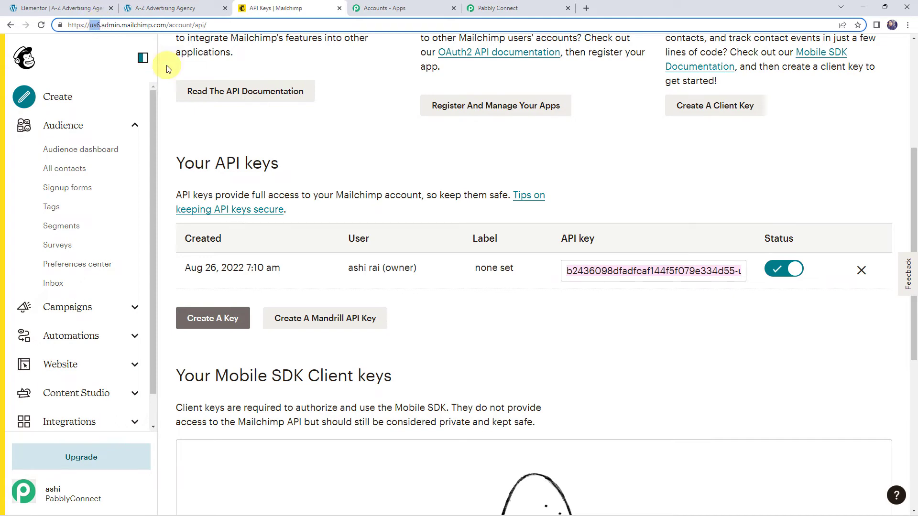
left_click(497, 7)
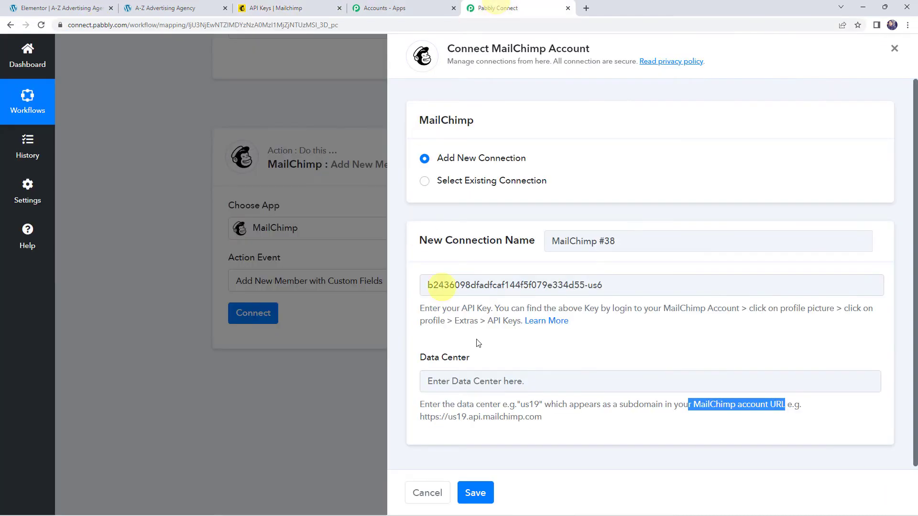
left_click(458, 383)
type("us6")
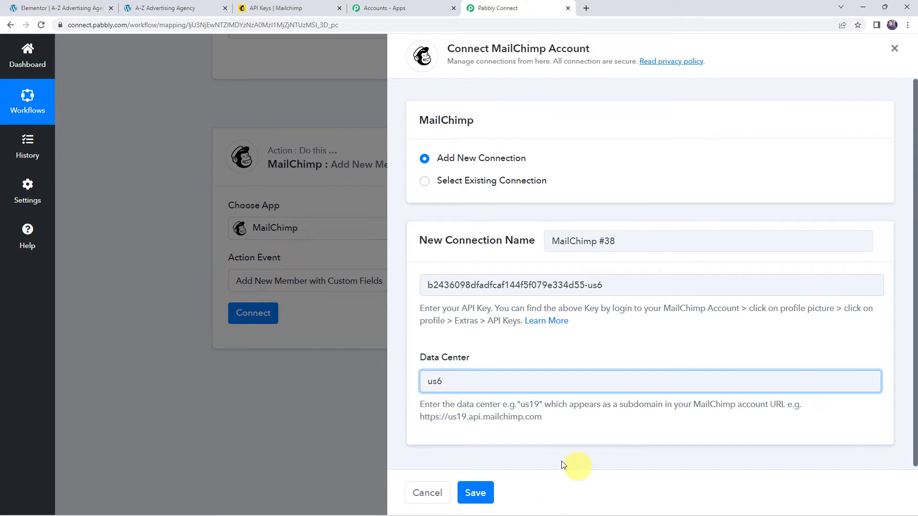
left_click(476, 495)
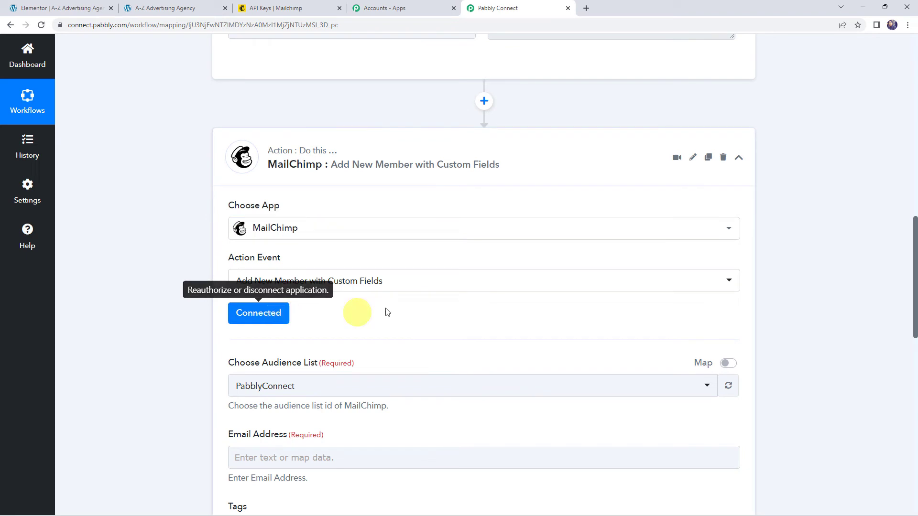
Select PabblyConnect as the Mailchimp audience list.
scroll(386, 309, "down", 2)
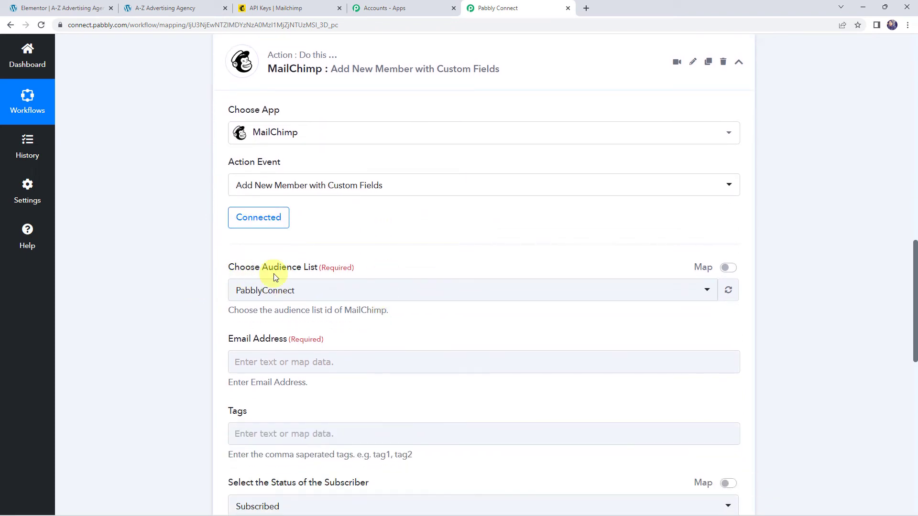
left_click(280, 291)
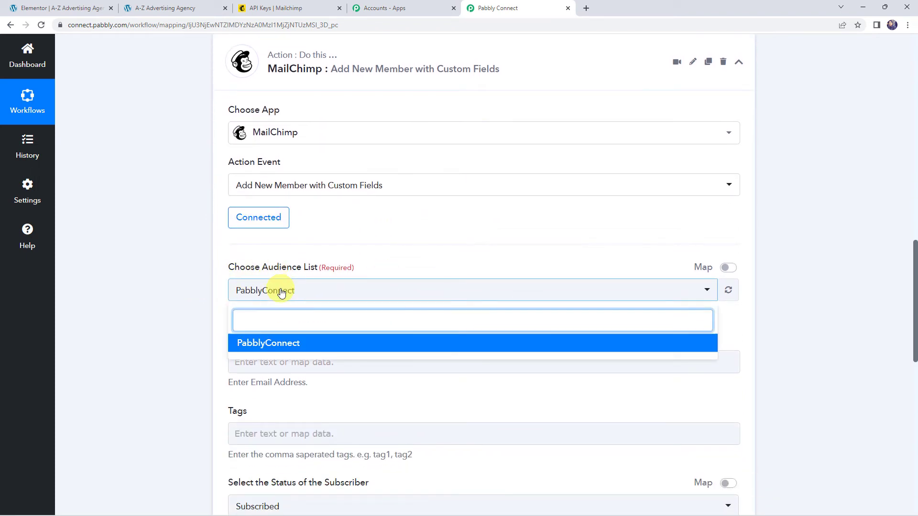
left_click(270, 344)
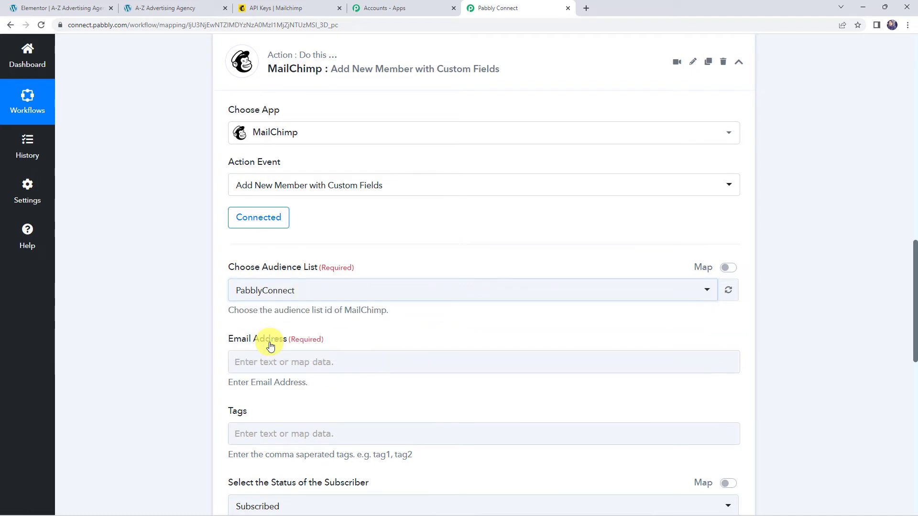
Review the webhook response fields and bring up Insert Data for Email Address.
scroll(188, 299, "down", 2)
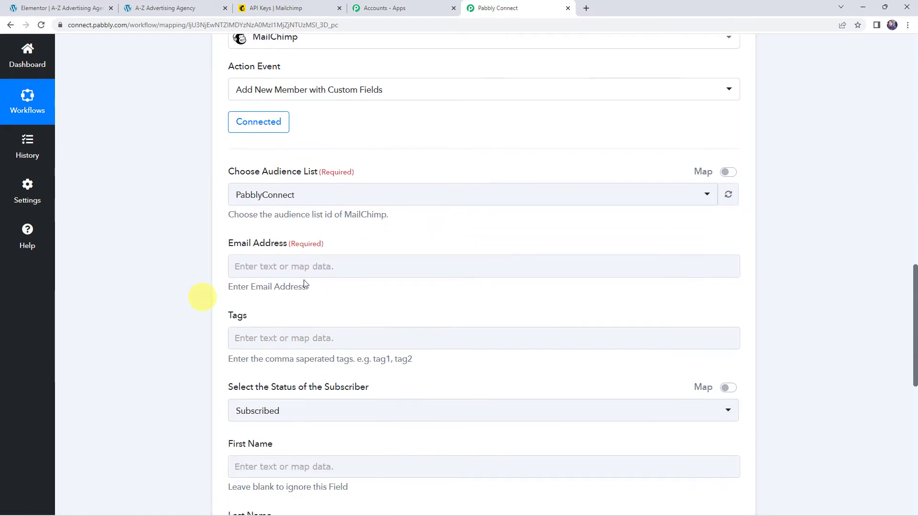
left_click(261, 263)
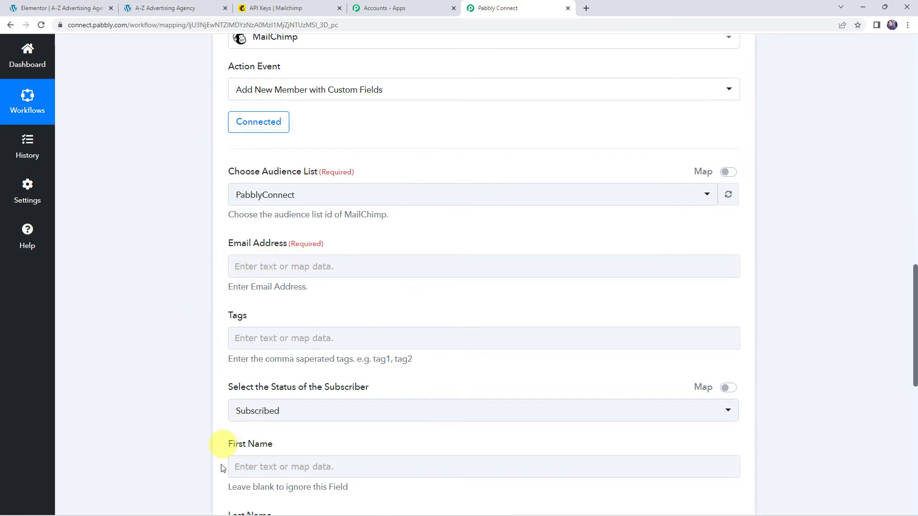
scroll(189, 435, "down", 3)
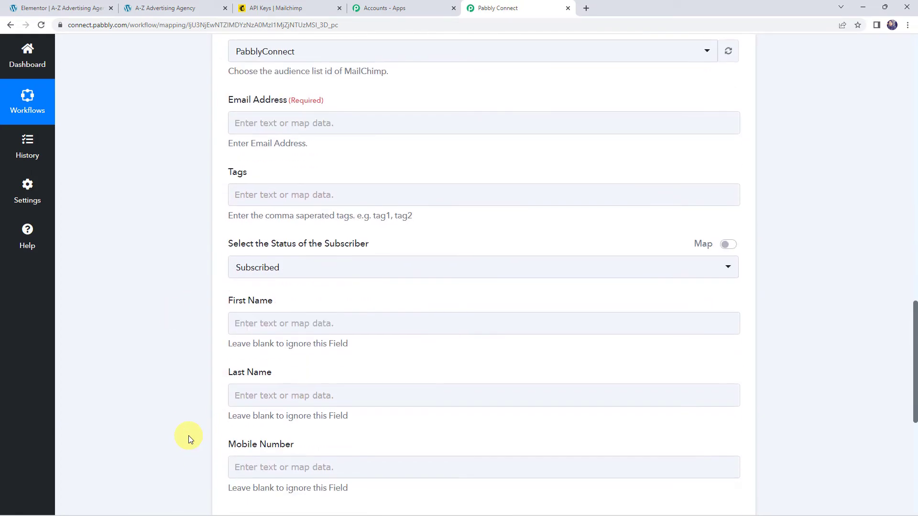
scroll(189, 435, "up", 10)
scroll(188, 435, "up", 5)
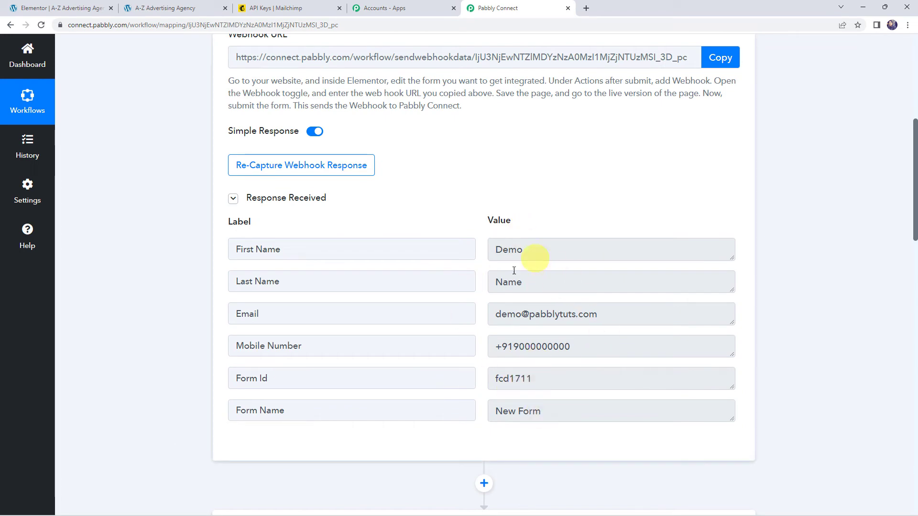
scroll(194, 324, "down", 1)
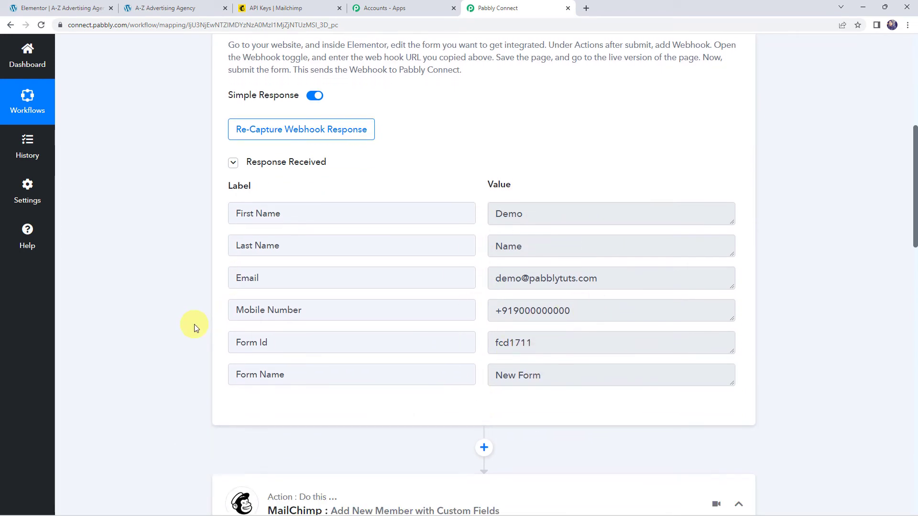
scroll(194, 324, "down", 10)
left_click(260, 218)
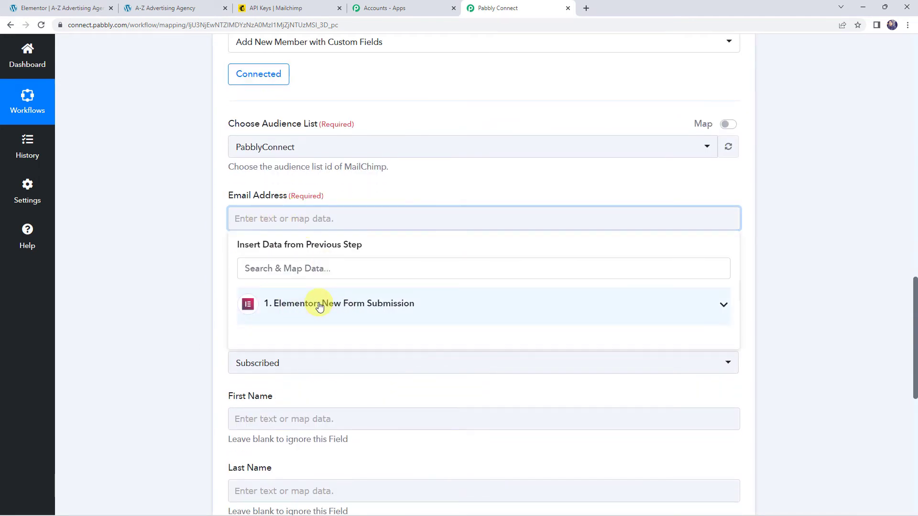
Map the form's Email into Email Address and keep the subscriber status Subscribed.
left_click(320, 307)
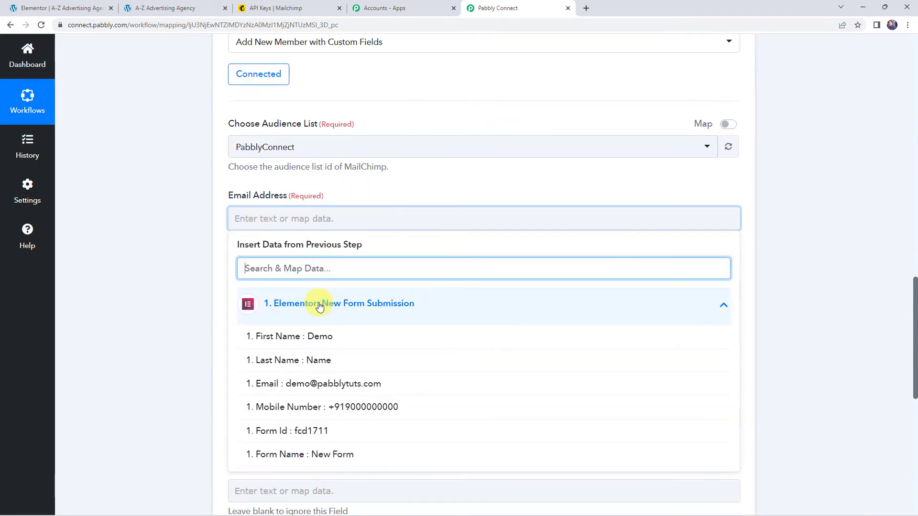
left_click(333, 385)
left_click(157, 303)
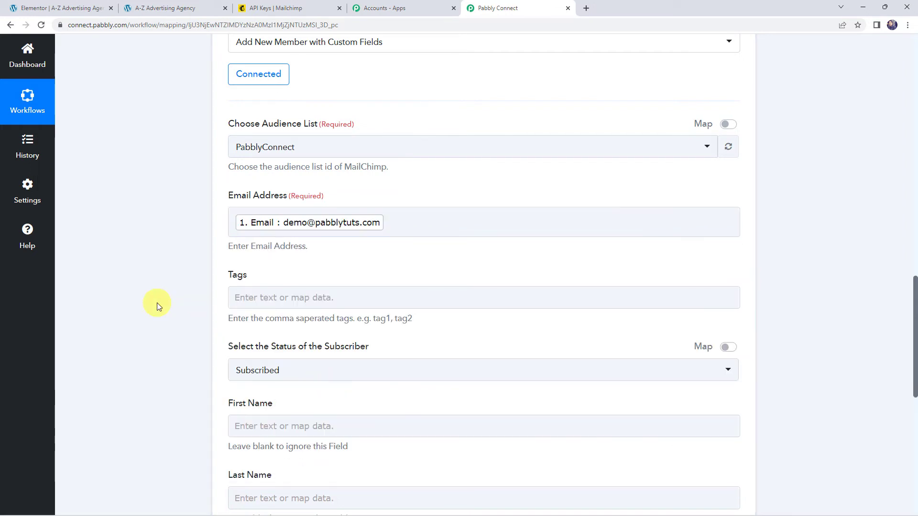
scroll(157, 303, "down", 3)
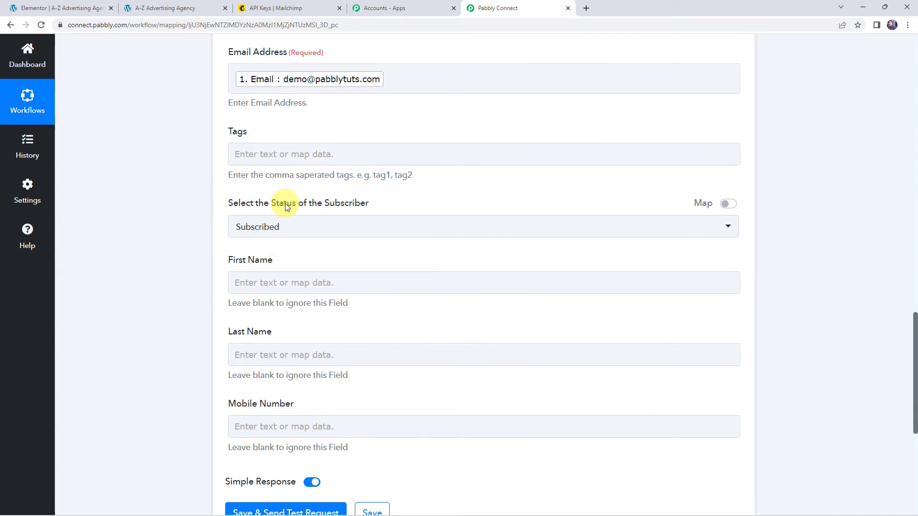
left_click(282, 228)
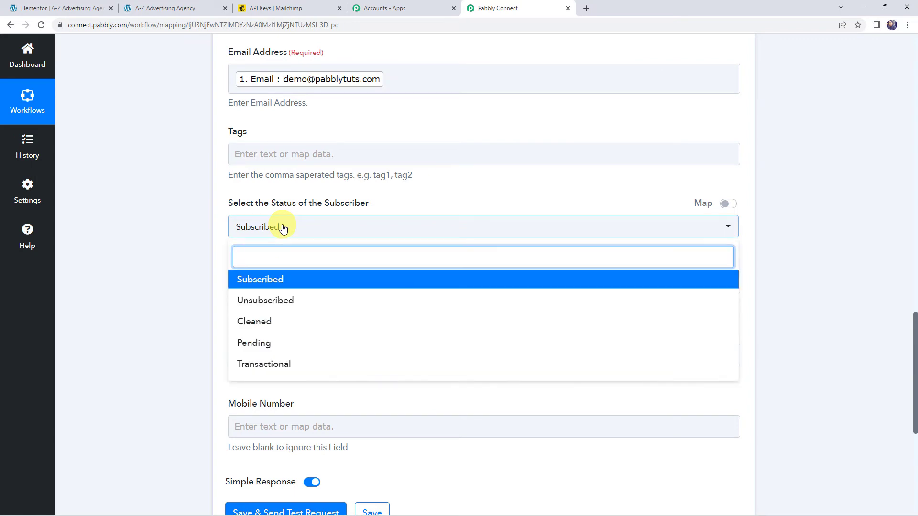
left_click(257, 282)
scroll(197, 269, "down", 1)
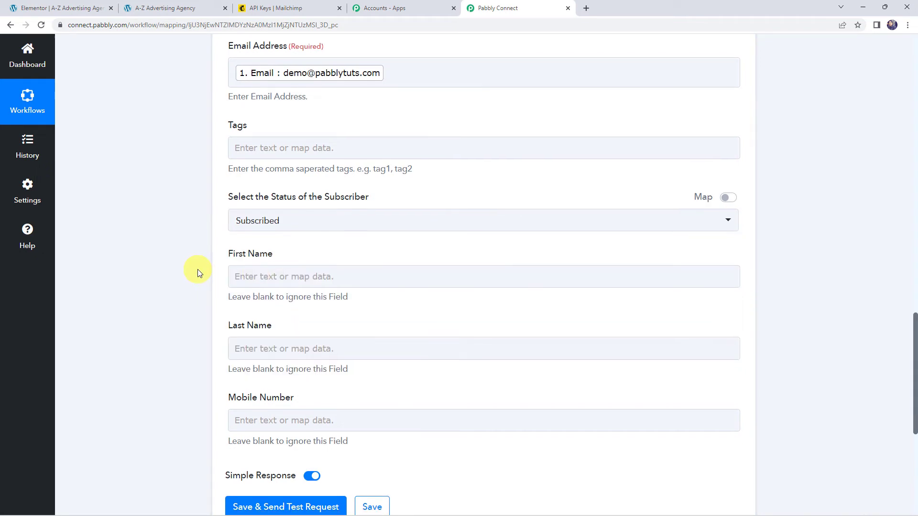
Map the submitted first and last names into First Name and Last Name.
left_click(237, 243)
left_click(266, 323)
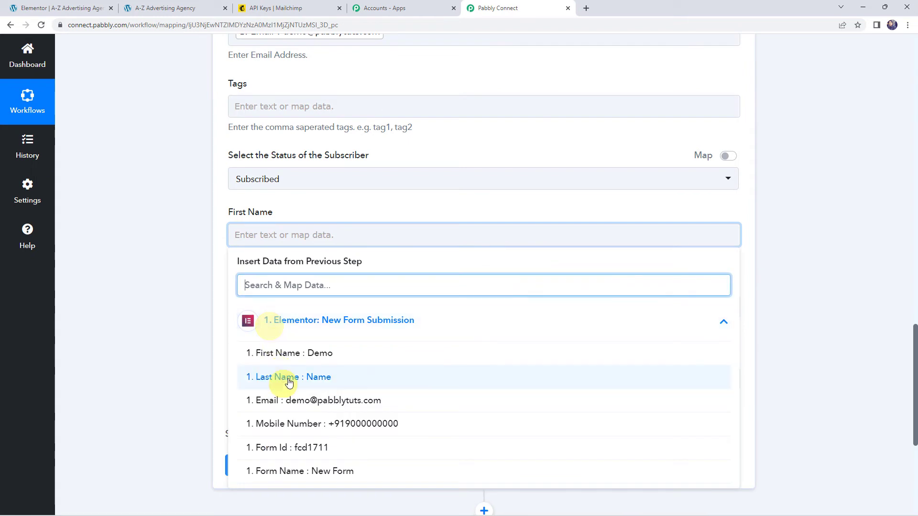
left_click(290, 354)
left_click(197, 312)
scroll(198, 312, "down", 3)
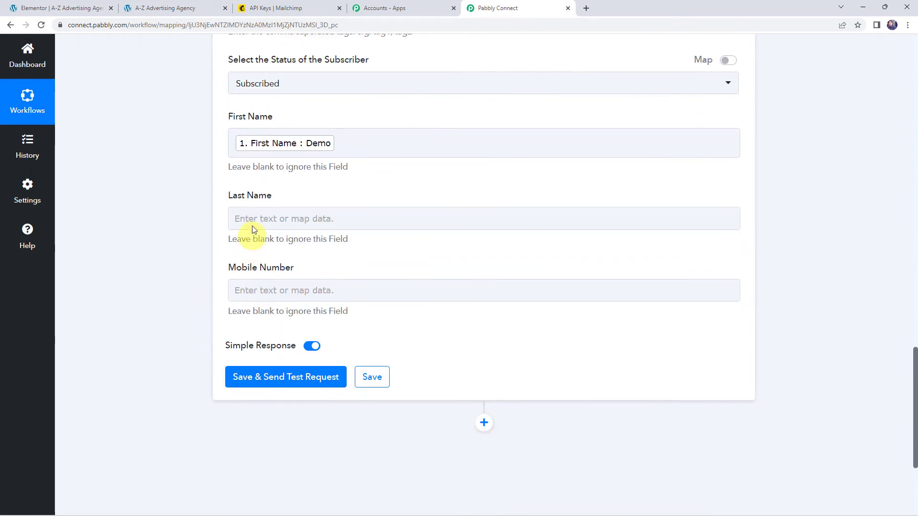
left_click(251, 219)
left_click(277, 305)
left_click(266, 359)
left_click(200, 317)
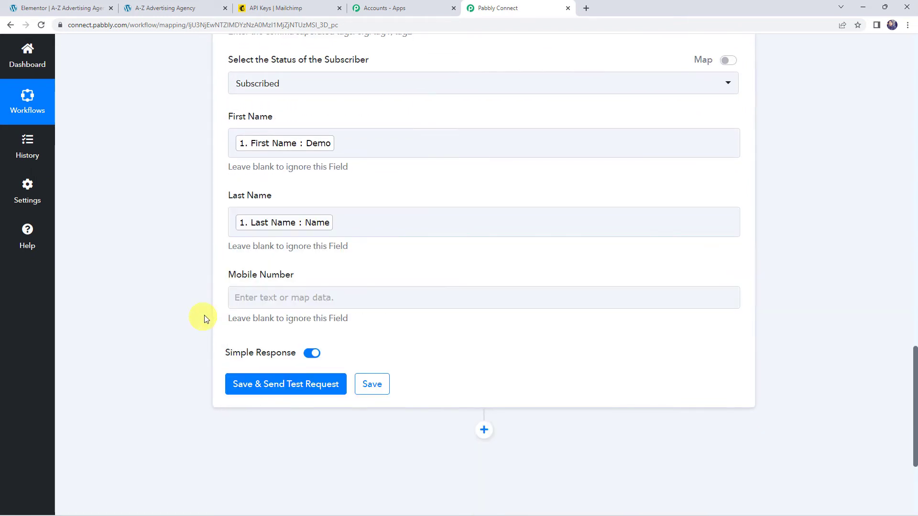
left_click(259, 297)
Map the submitted mobile number into the Mobile Number field.
left_click(276, 379)
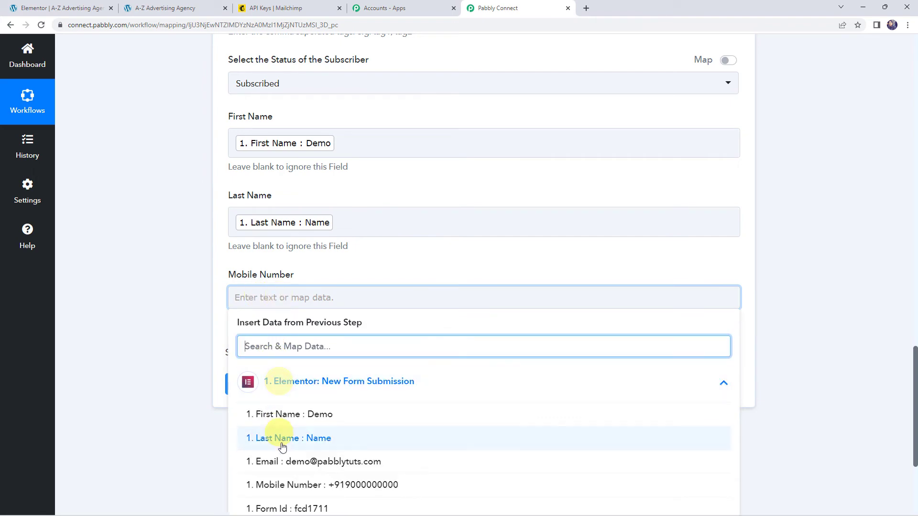
left_click(285, 482)
left_click(196, 362)
scroll(163, 307, "up", 6)
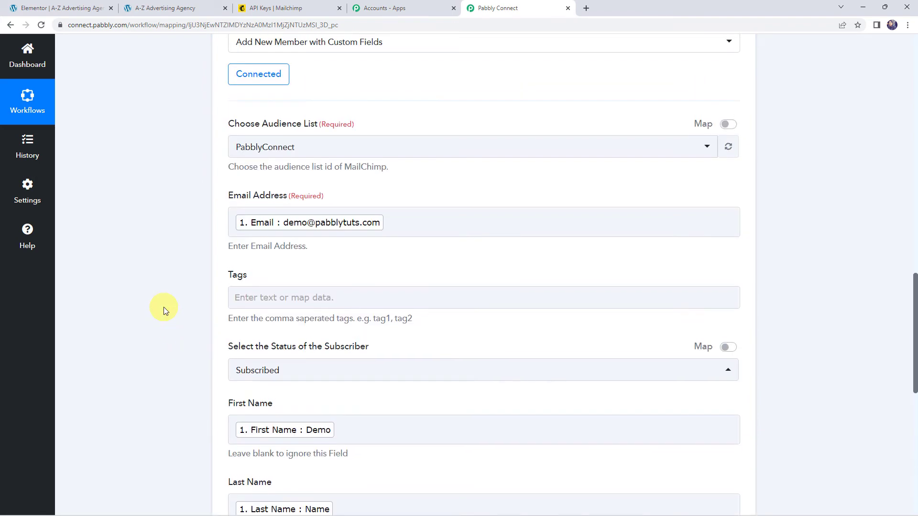
scroll(164, 307, "down", 4)
scroll(163, 307, "down", 2)
Save the step and send a test request, checking the subscribed Demo Name response.
left_click(265, 393)
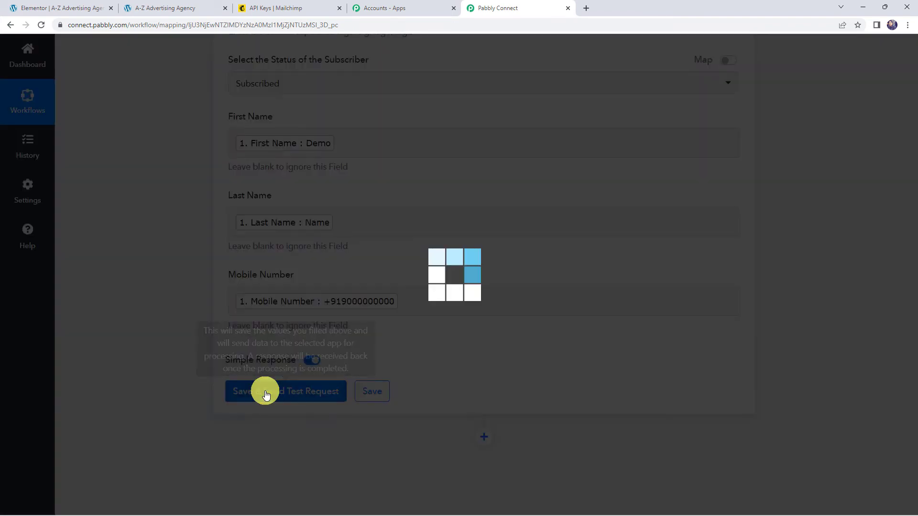
scroll(181, 325, "down", 5)
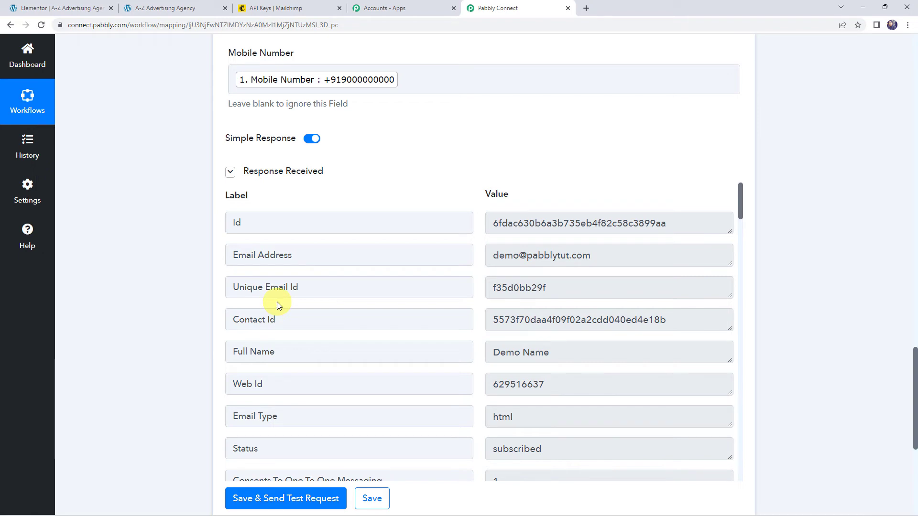
left_click(278, 12)
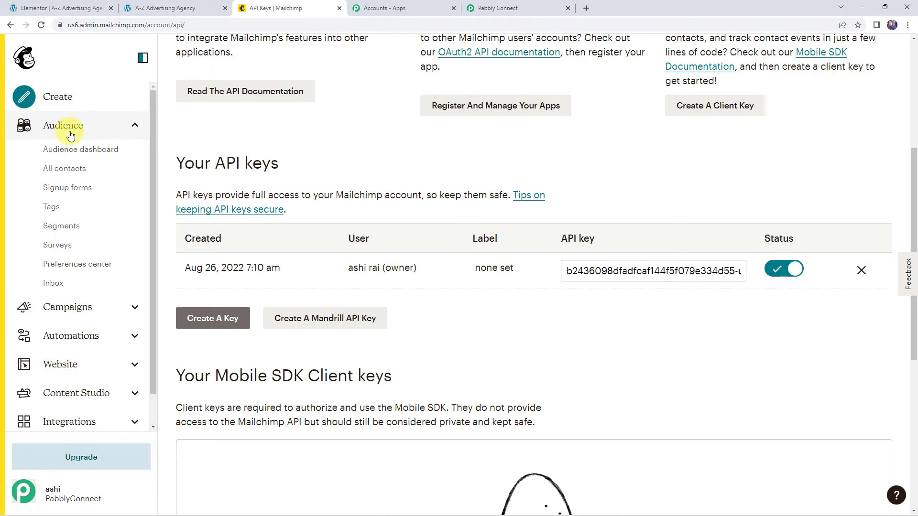
Verify Demo Name appears in All contacts as a subscribed, API-added contact.
left_click(58, 170)
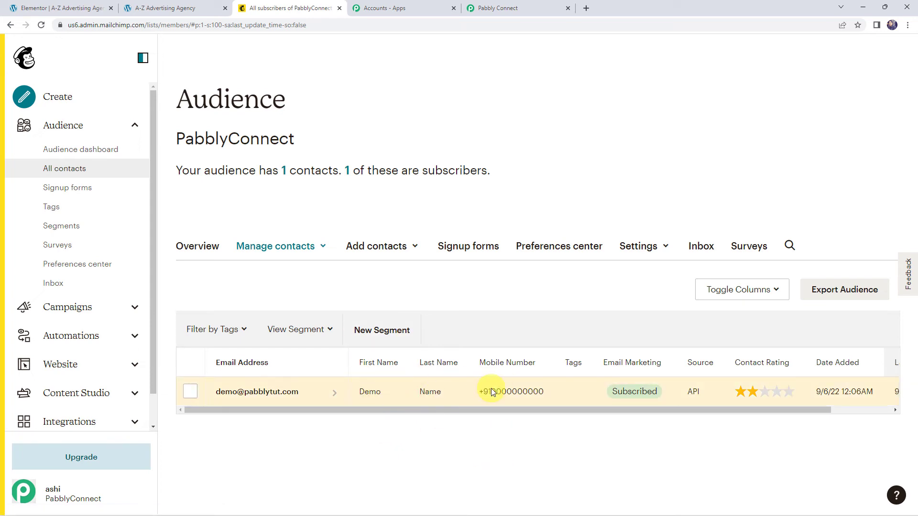
left_click(513, 6)
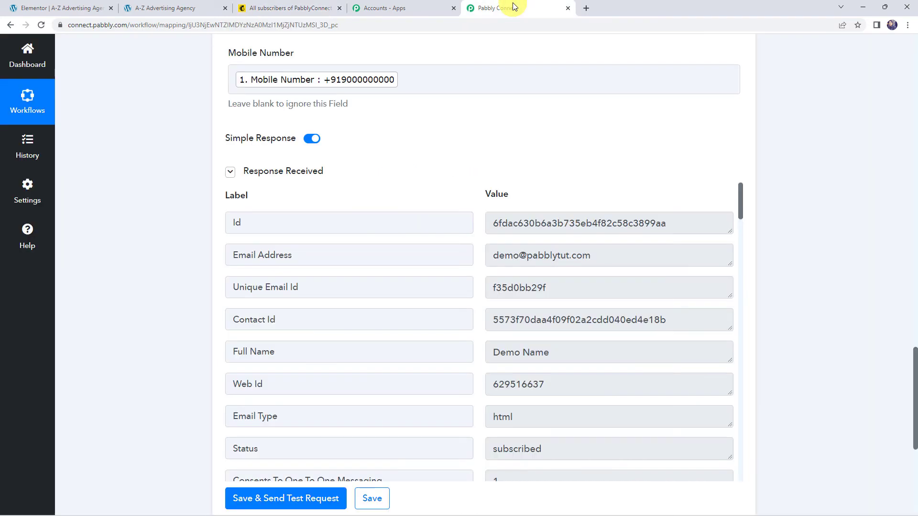
Save the workflow's Mailchimp step.
scroll(188, 270, "down", 2)
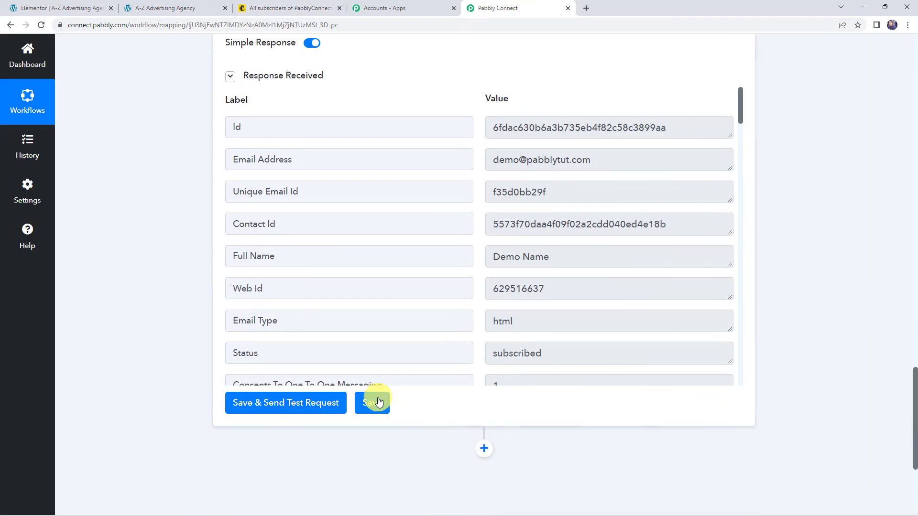
left_click(378, 402)
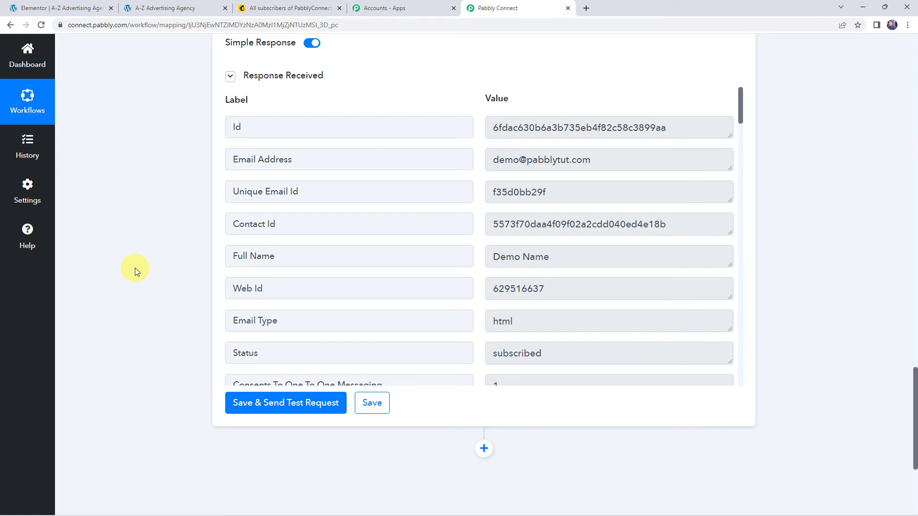
left_click(185, 10)
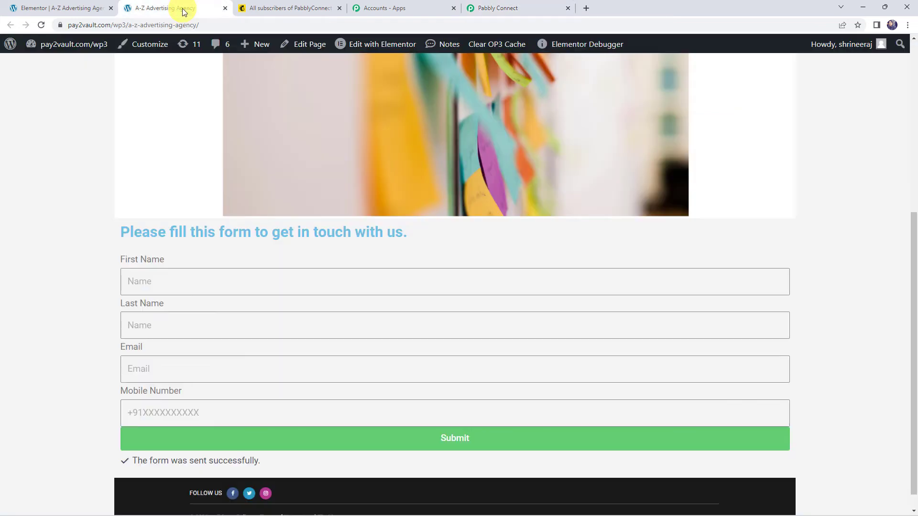
Submit the live contact form as Testing Customer with a test email and mobile number.
left_click(146, 279)
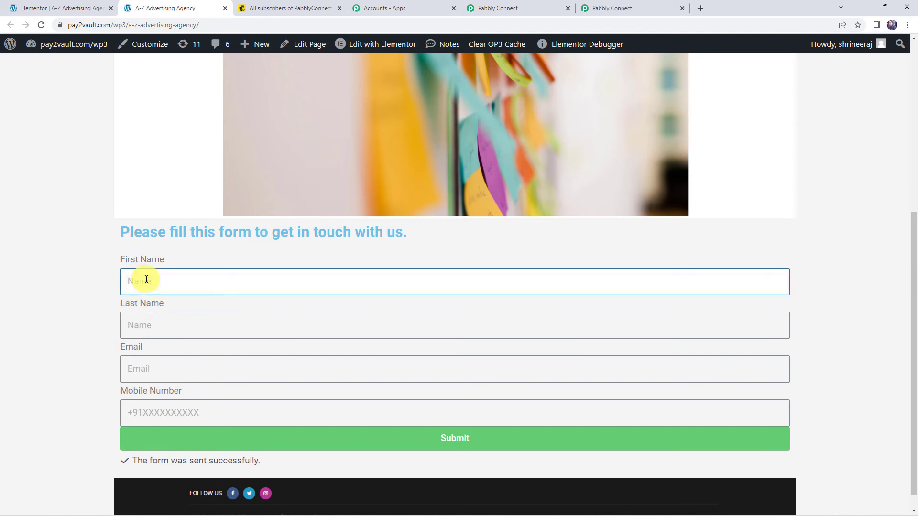
type("Testing")
key("Tab")
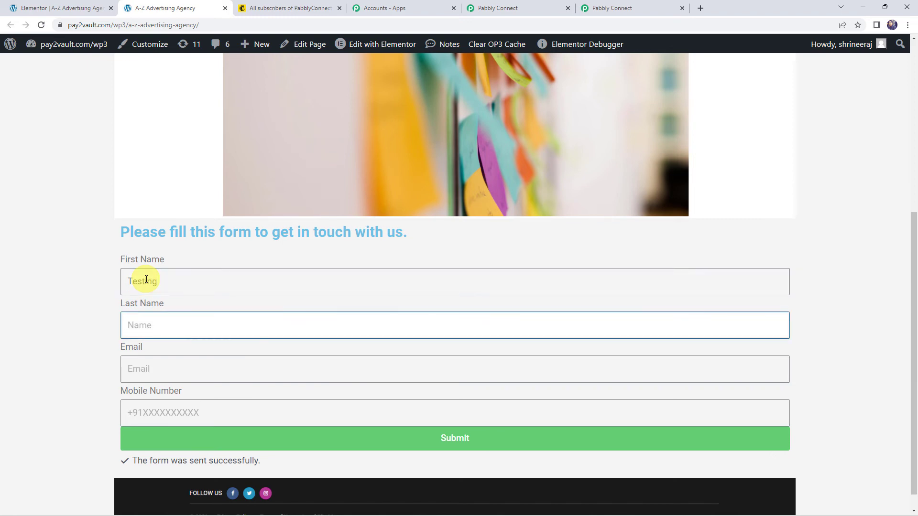
type("Customer")
key("Tab")
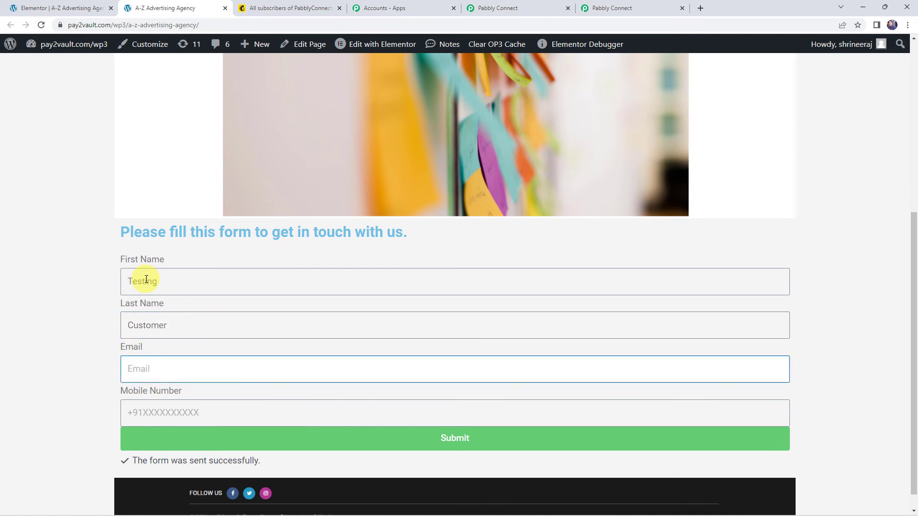
key("Tab")
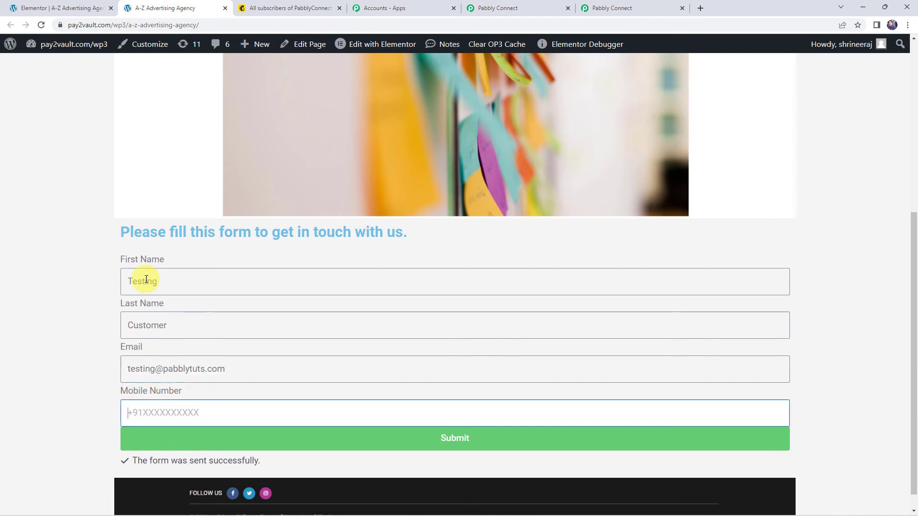
type("+917")
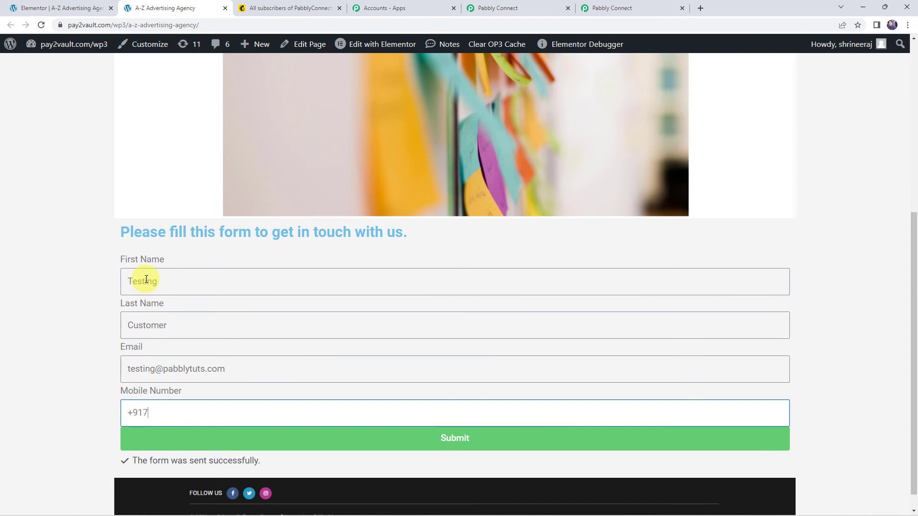
type("000000000")
left_click(359, 445)
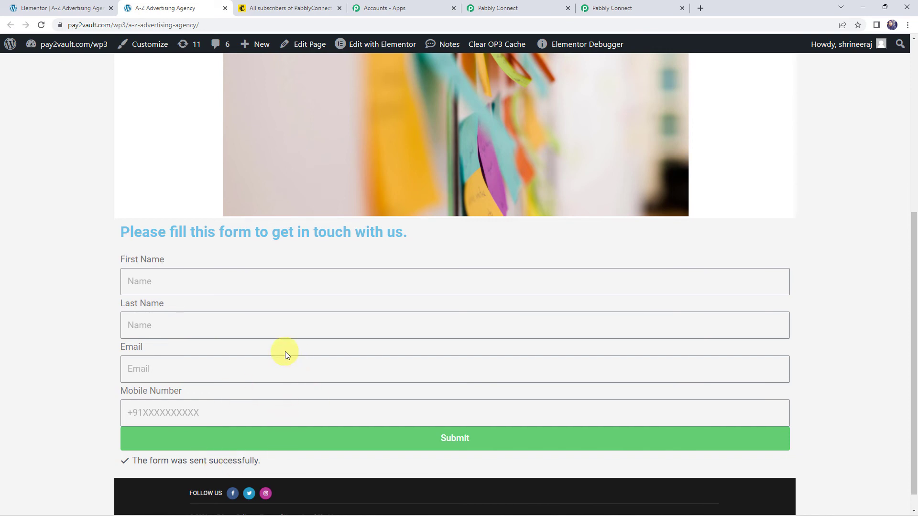
left_click(295, 6)
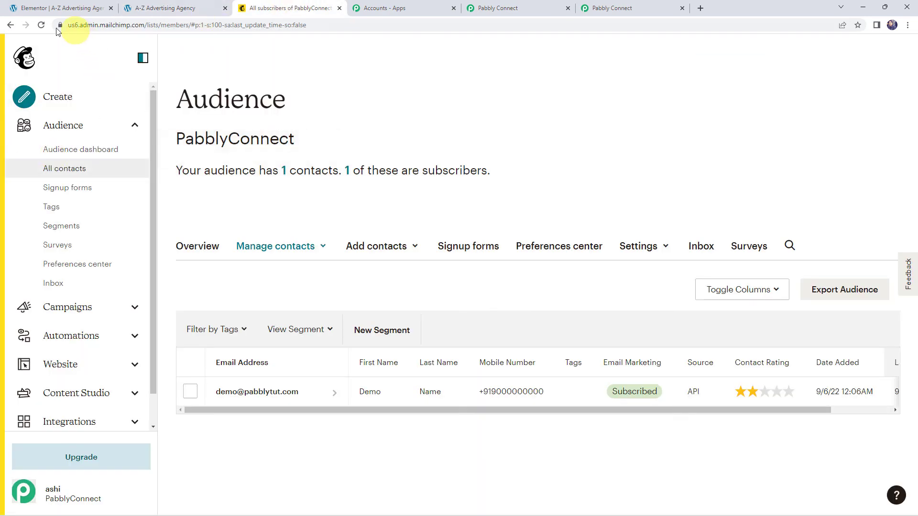
Reload All contacts to confirm Testing Customer was added, bringing the audience to 2 contacts.
left_click(43, 26)
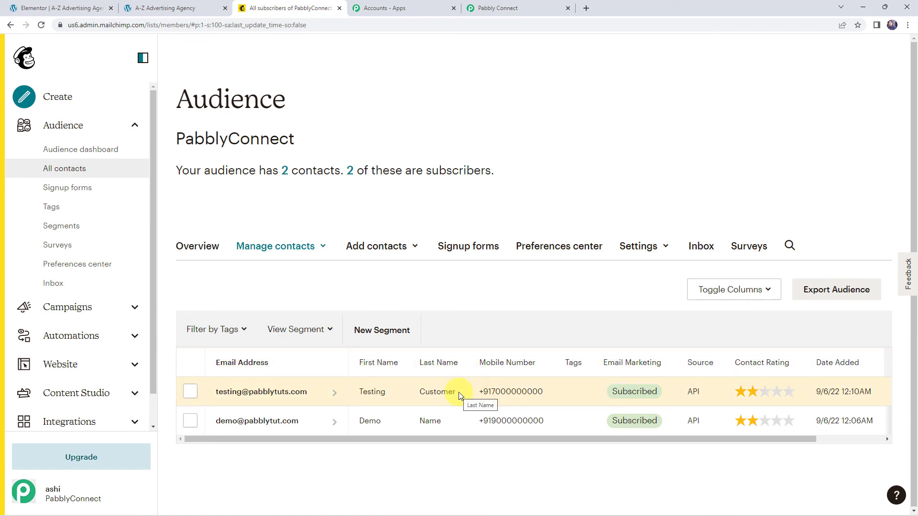
Return to the top of the Pabbly Connect workflow and collapse the Elementor trigger step.
left_click(552, 8)
scroll(160, 135, "up", 10)
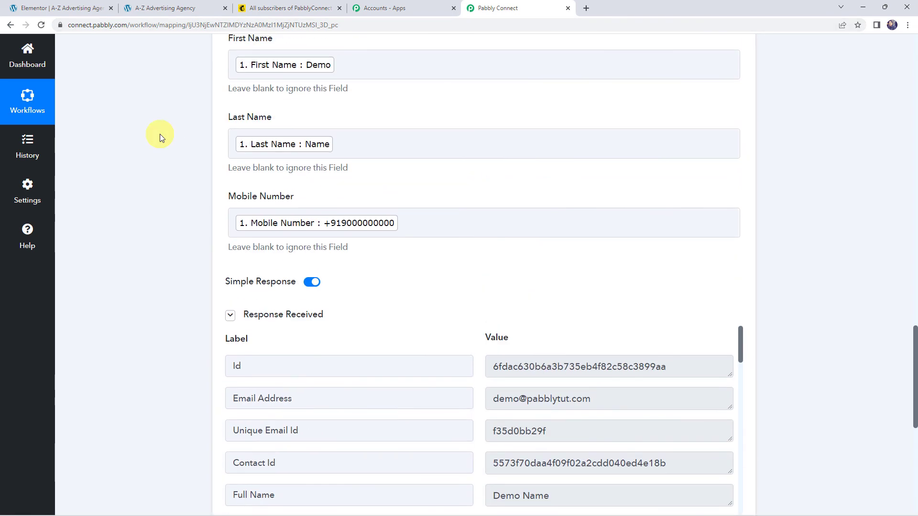
scroll(161, 138, "up", 6)
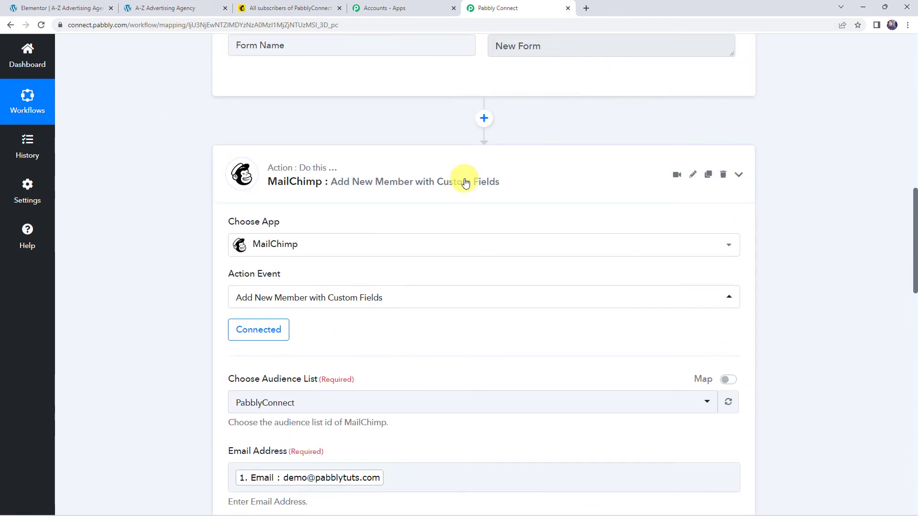
scroll(467, 180, "up", 7)
scroll(465, 183, "up", 10)
left_click(443, 191)
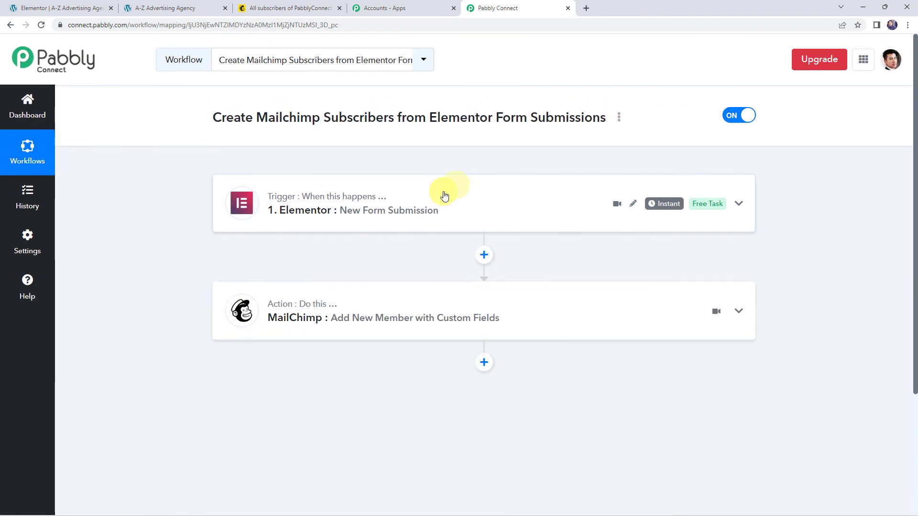